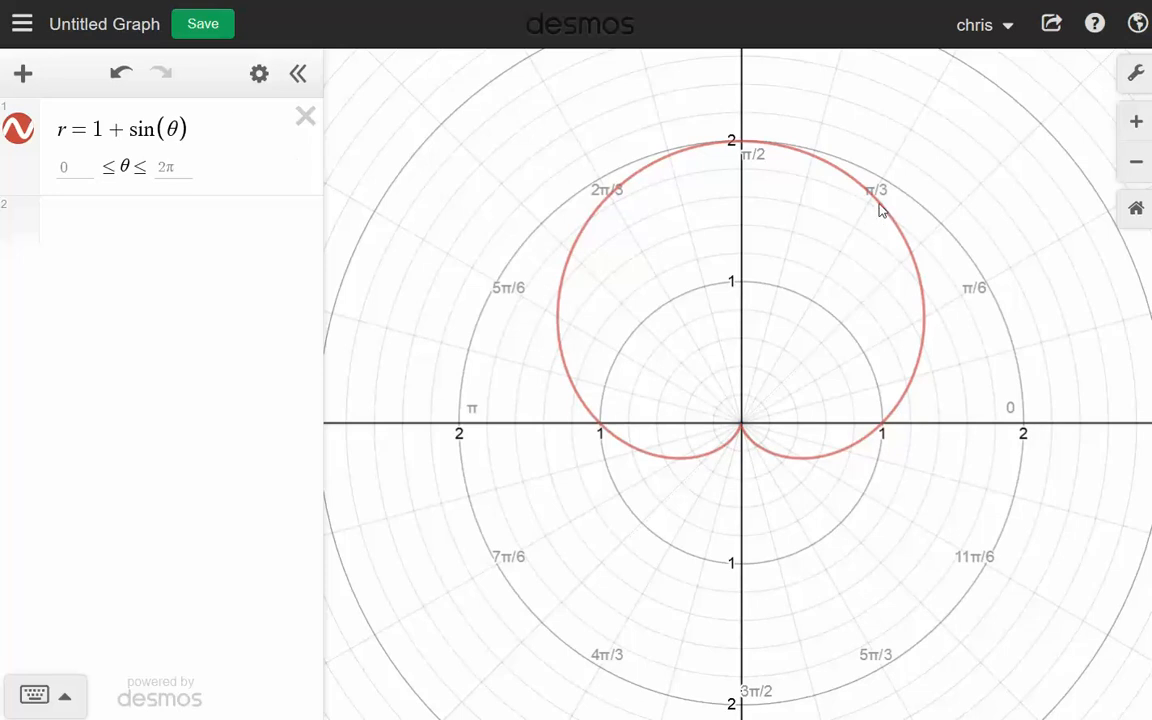
# - Restrict the polar curve r = 1 + sin(θ) to {0 < θ < a}, add a slider for a, and widen the expression list
pyautogui.moveTo(880, 204); pyautogui.dragTo(872, 200)
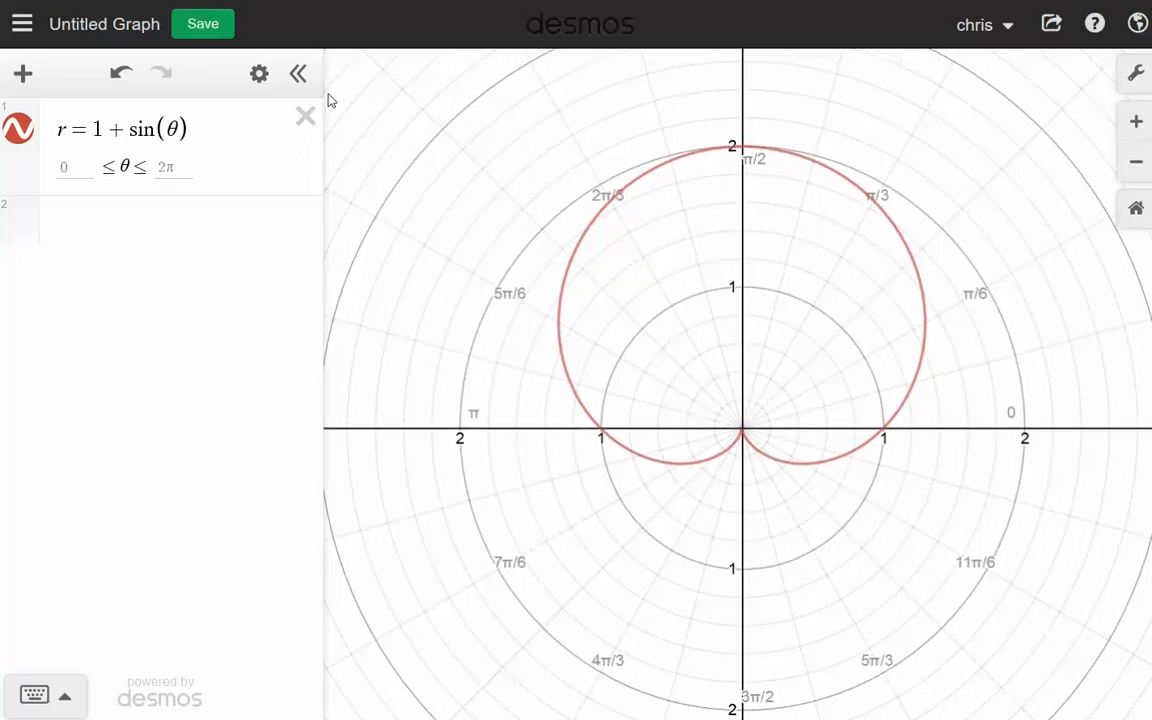
pyautogui.click(218, 132)
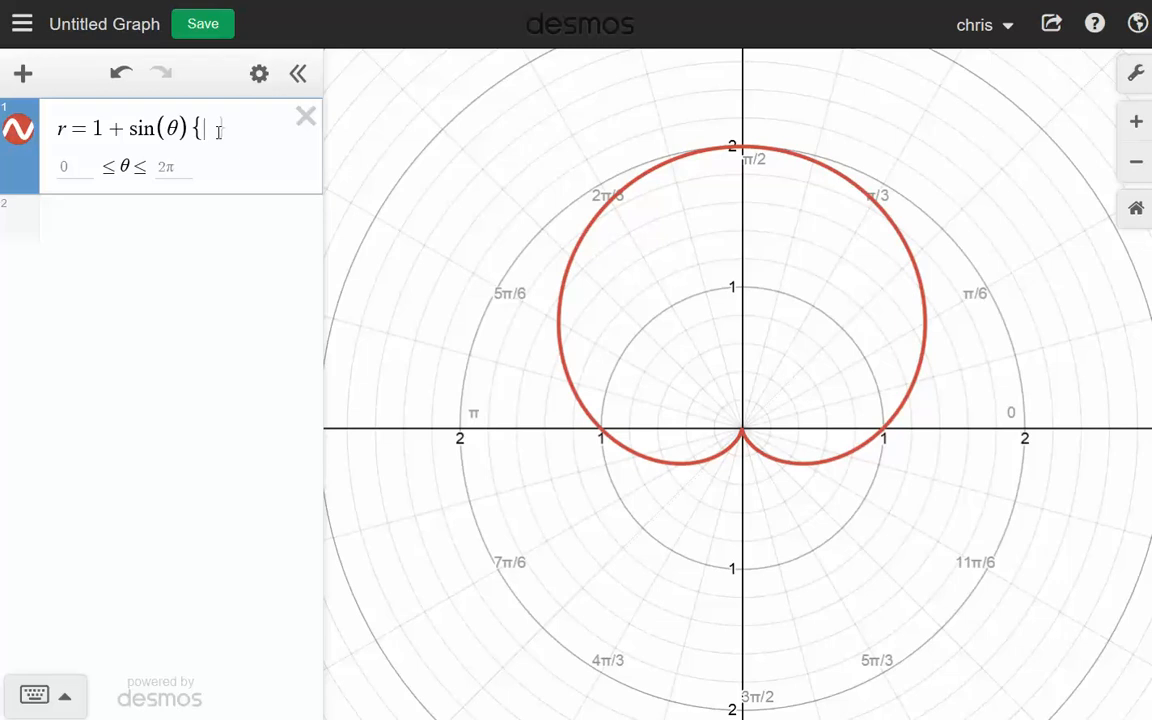
pyautogui.write('0<')
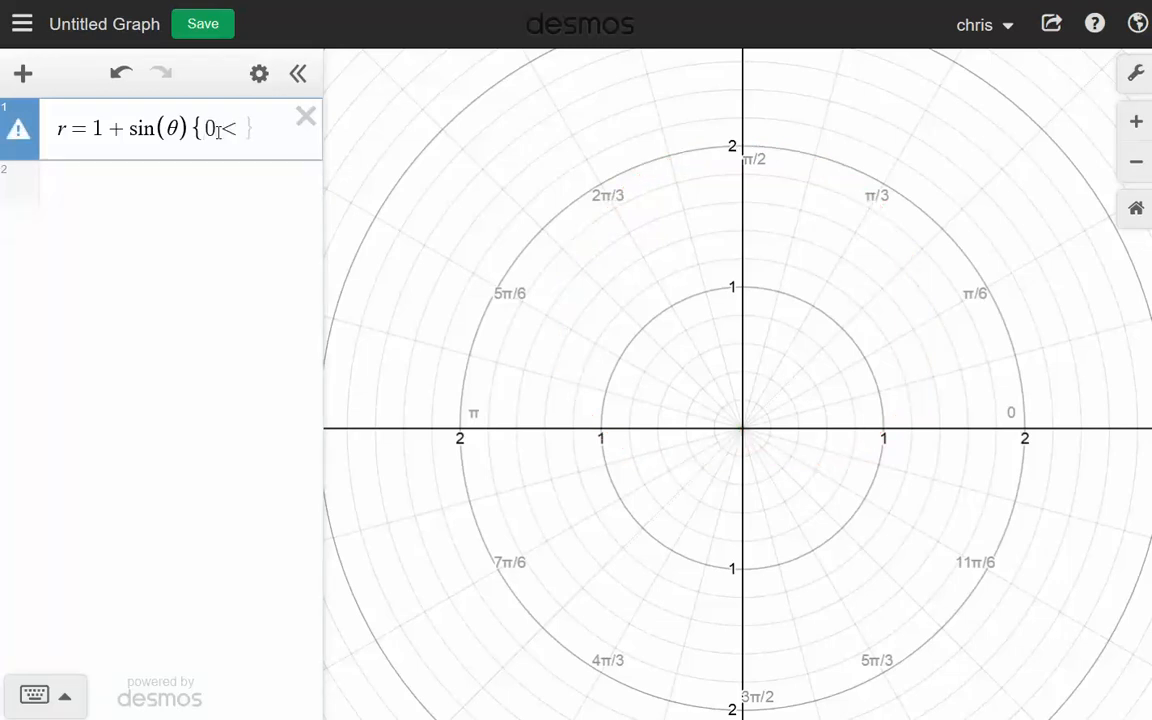
pyautogui.write('th')
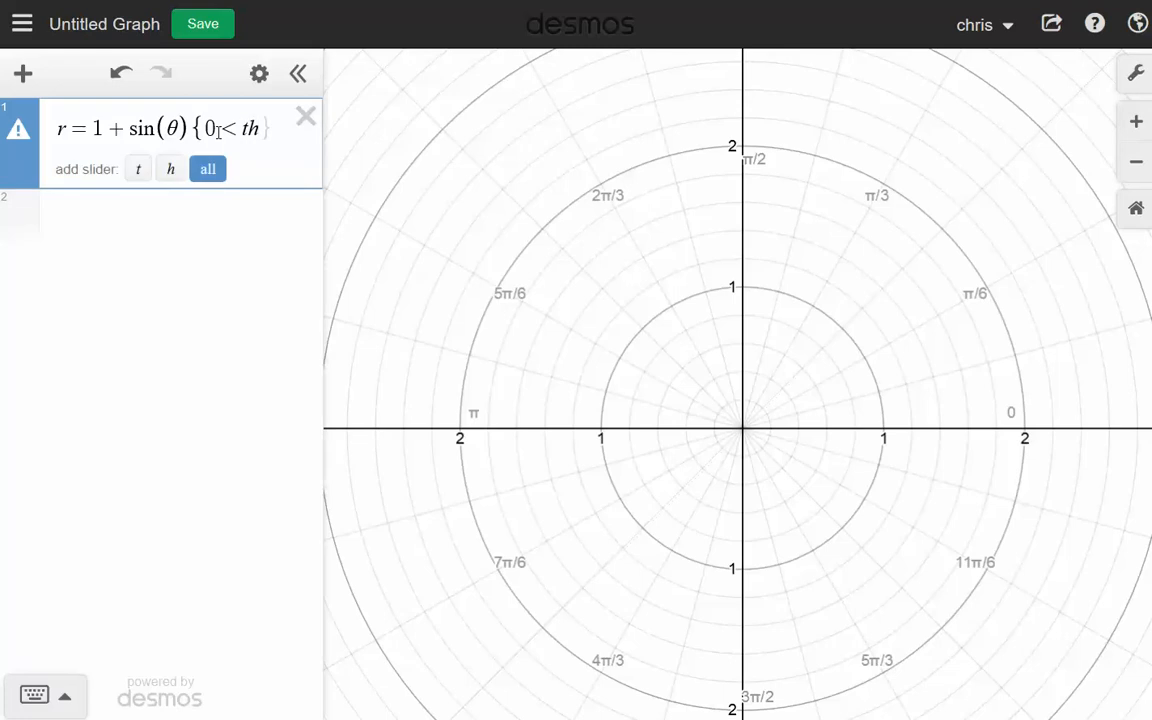
pyautogui.write('eta< a')
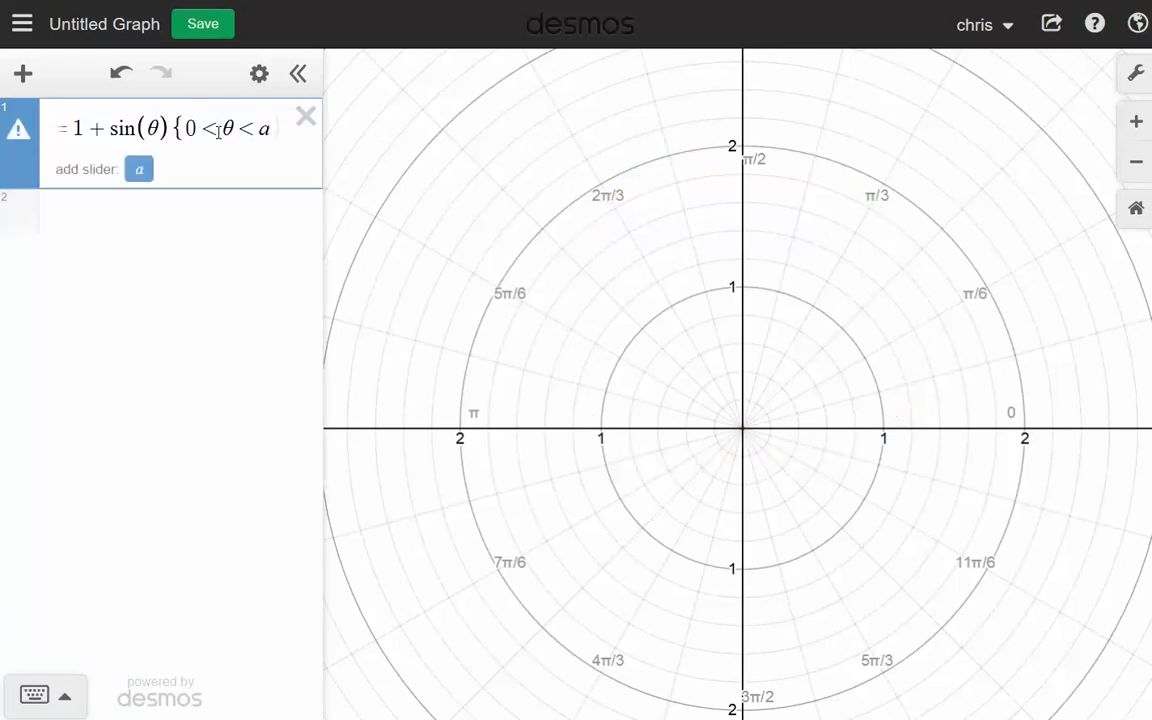
pyautogui.click(165, 171)
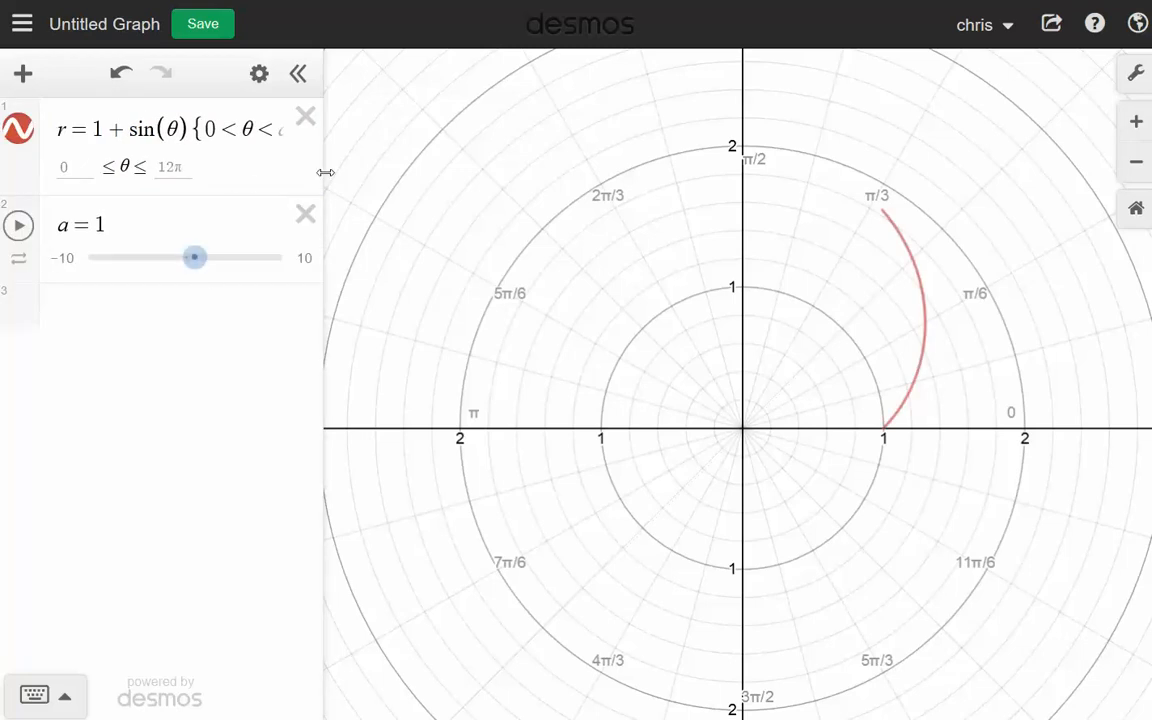
pyautogui.moveTo(325, 172); pyautogui.dragTo(361, 172)
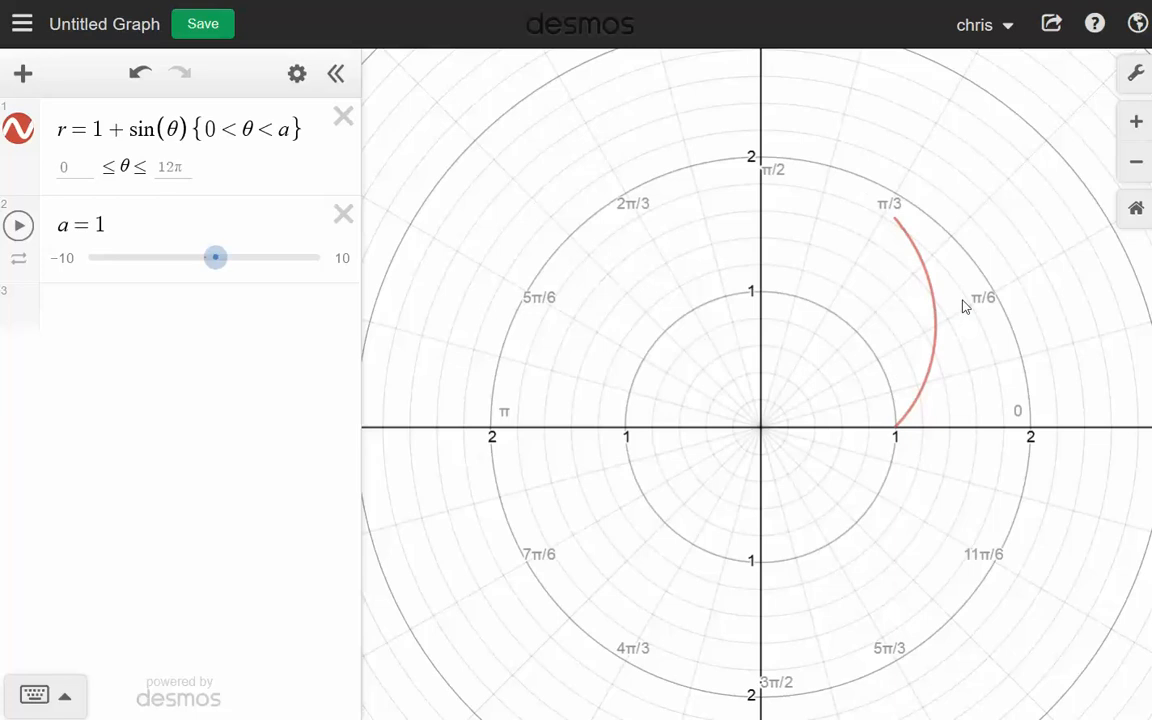
# - Set the range of slider a from 0 to 2π and move a to 0
pyautogui.click(64, 260)
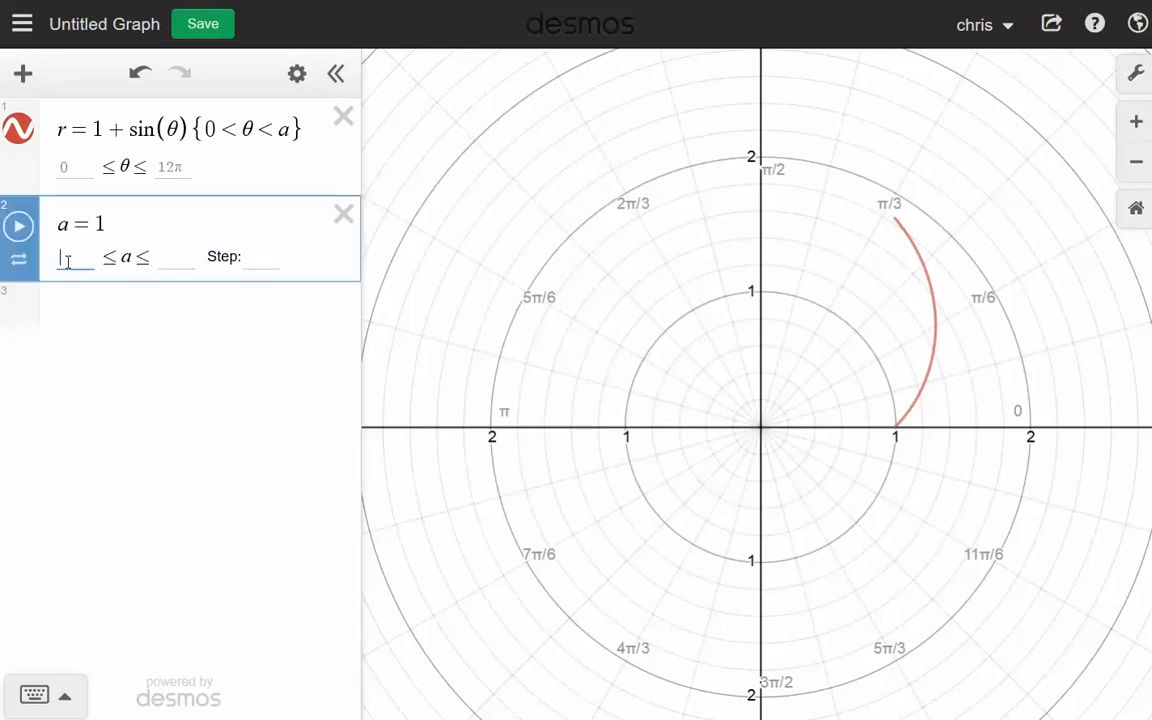
pyautogui.write('0')
pyautogui.press('Tab')
pyautogui.write('2p')
pyautogui.write('i')
pyautogui.click(190, 386)
pyautogui.moveTo(110, 262); pyautogui.dragTo(60, 258)
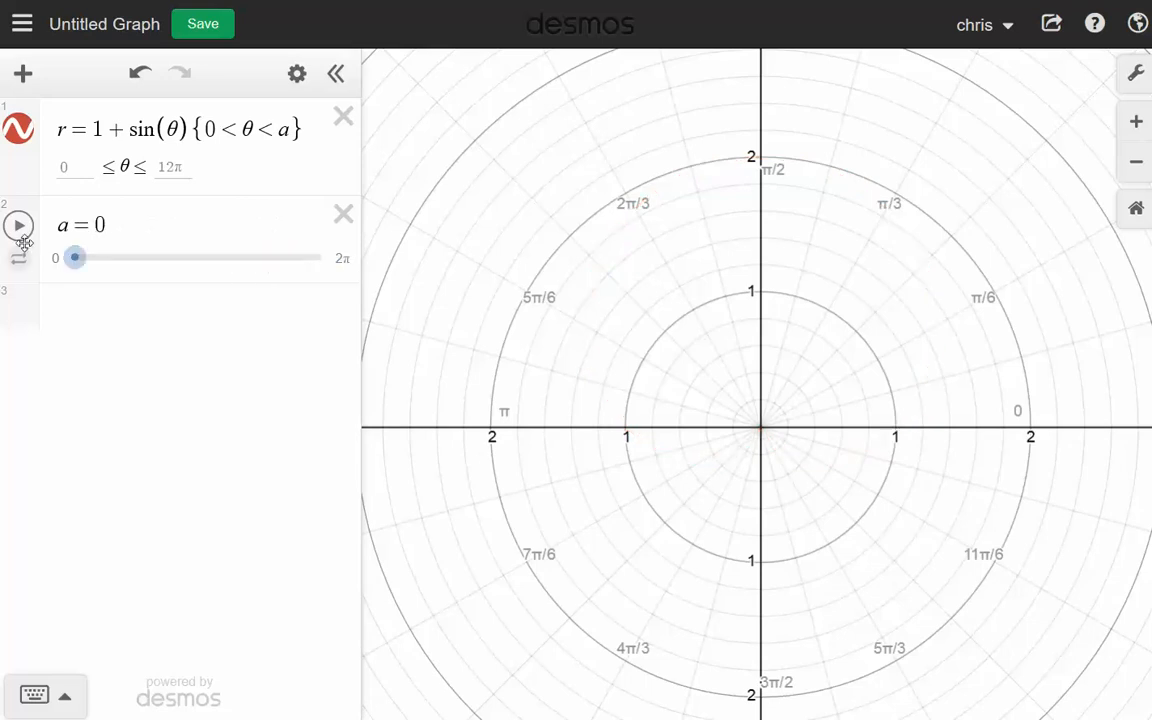
# - Set slider a's animation to play once at 0.5x speed and play the tracing of the curve
pyautogui.click(21, 238)
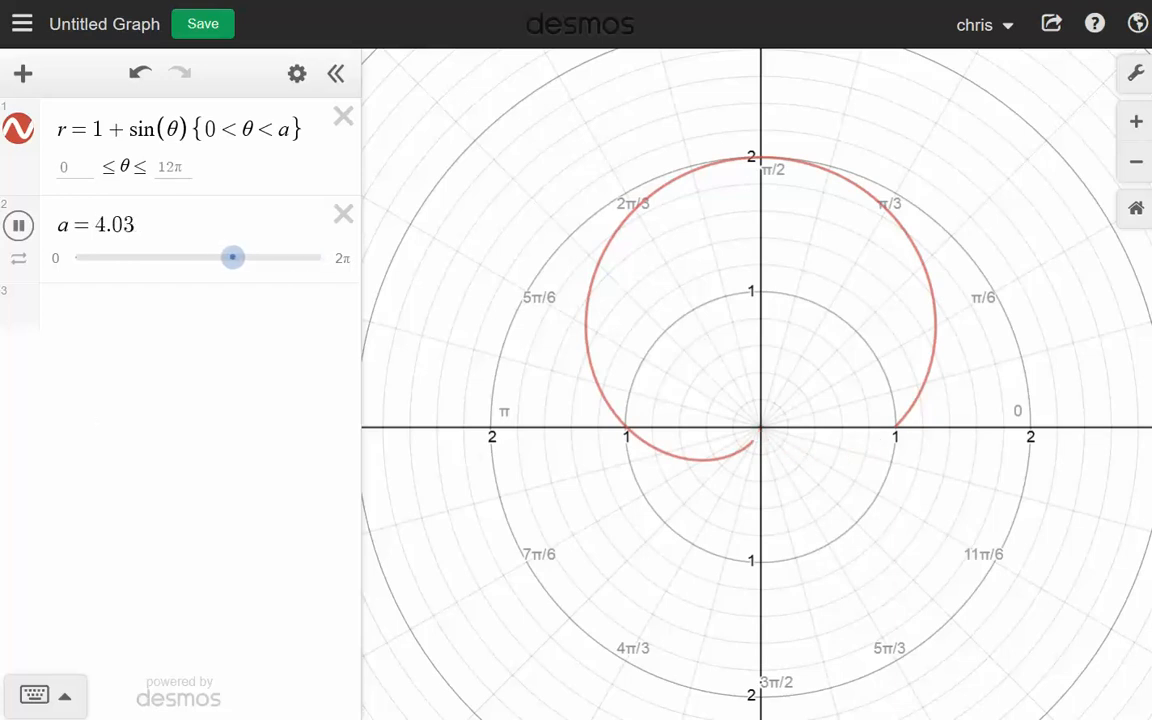
pyautogui.click(22, 226)
pyautogui.click(21, 262)
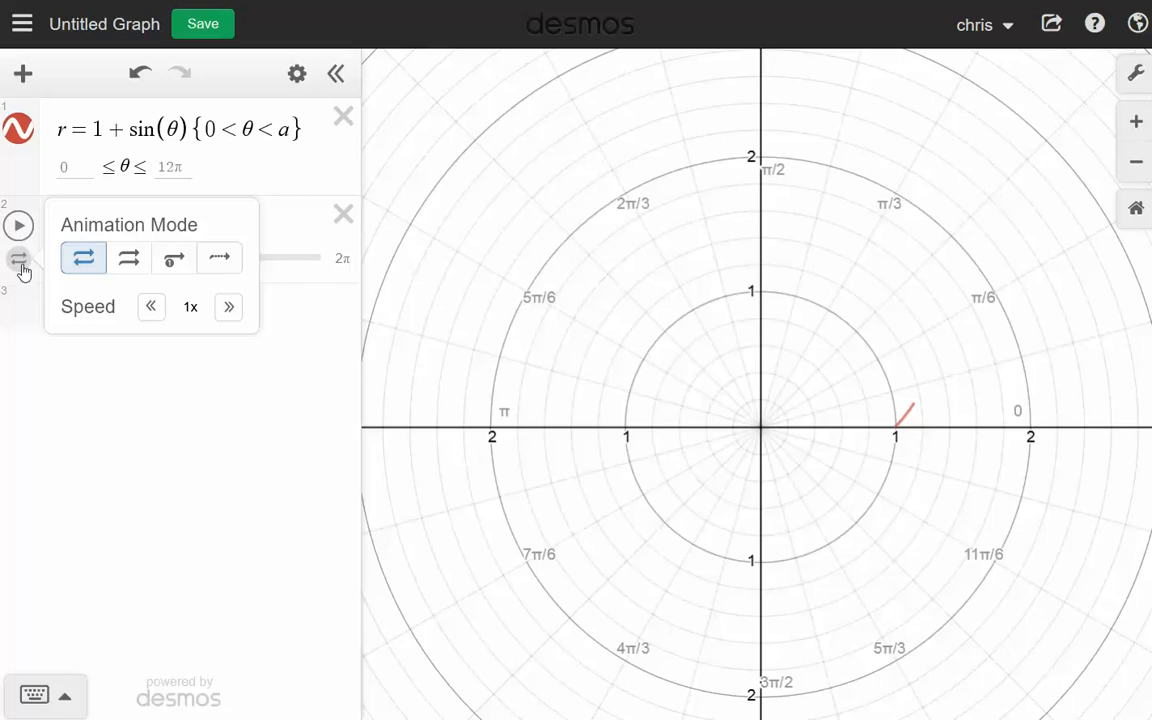
pyautogui.click(174, 266)
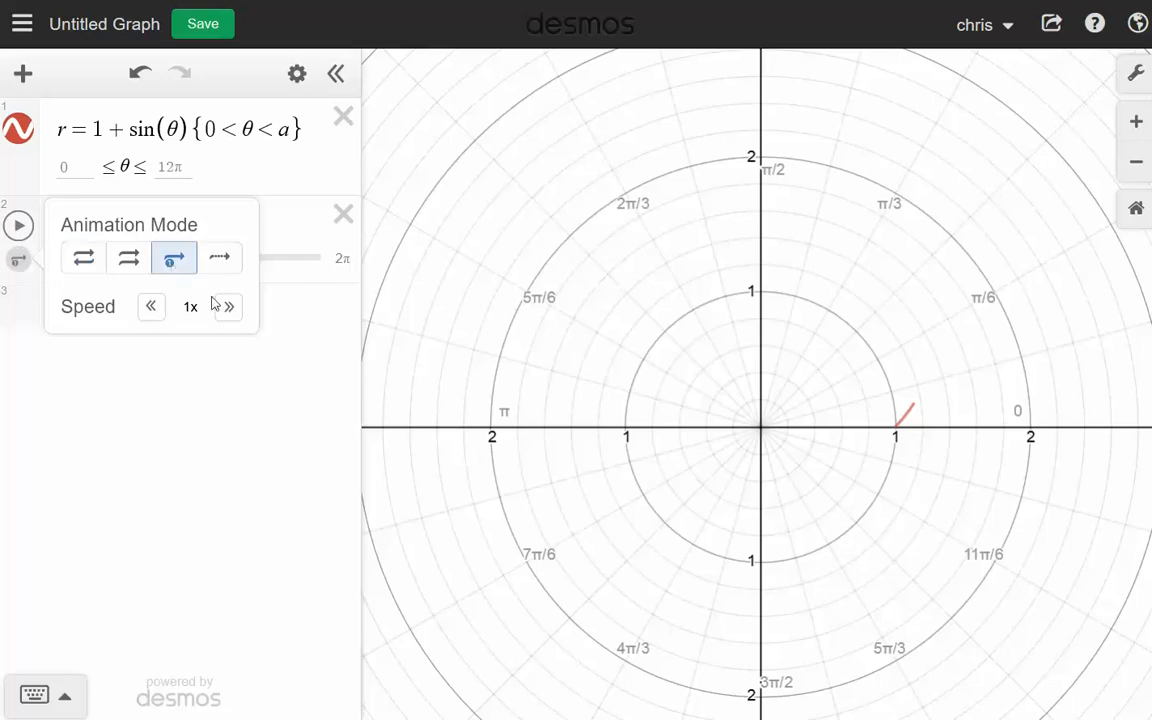
pyautogui.click(150, 314)
pyautogui.click(151, 316)
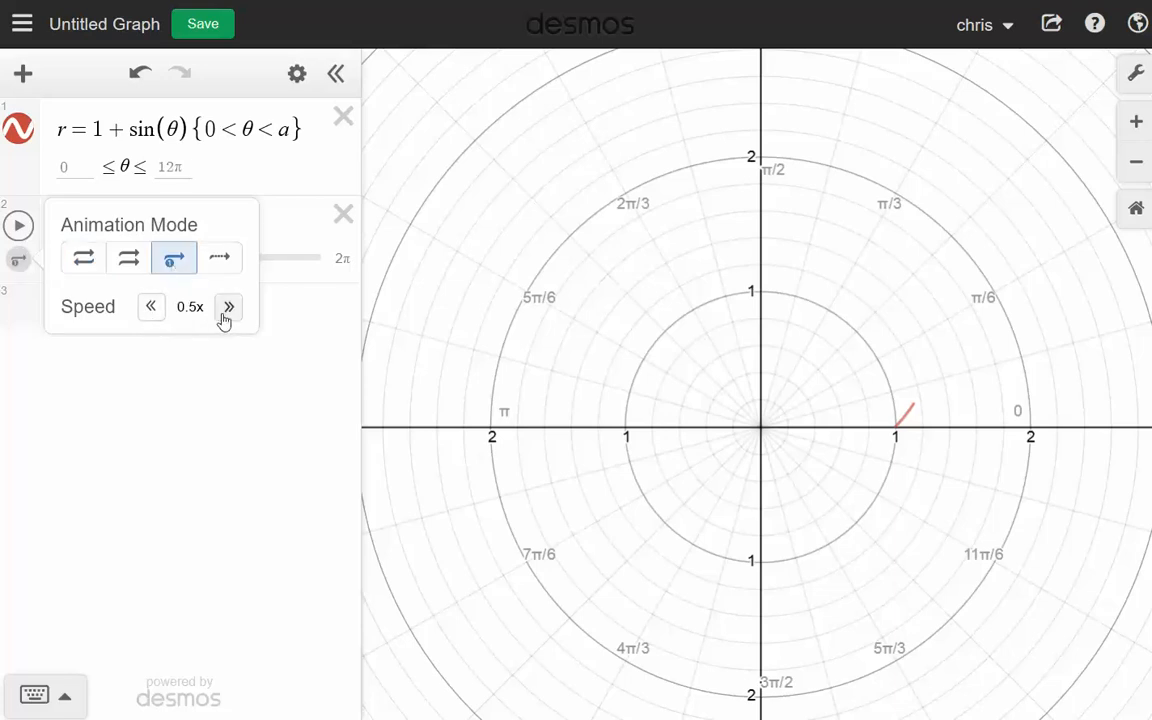
pyautogui.click(18, 226)
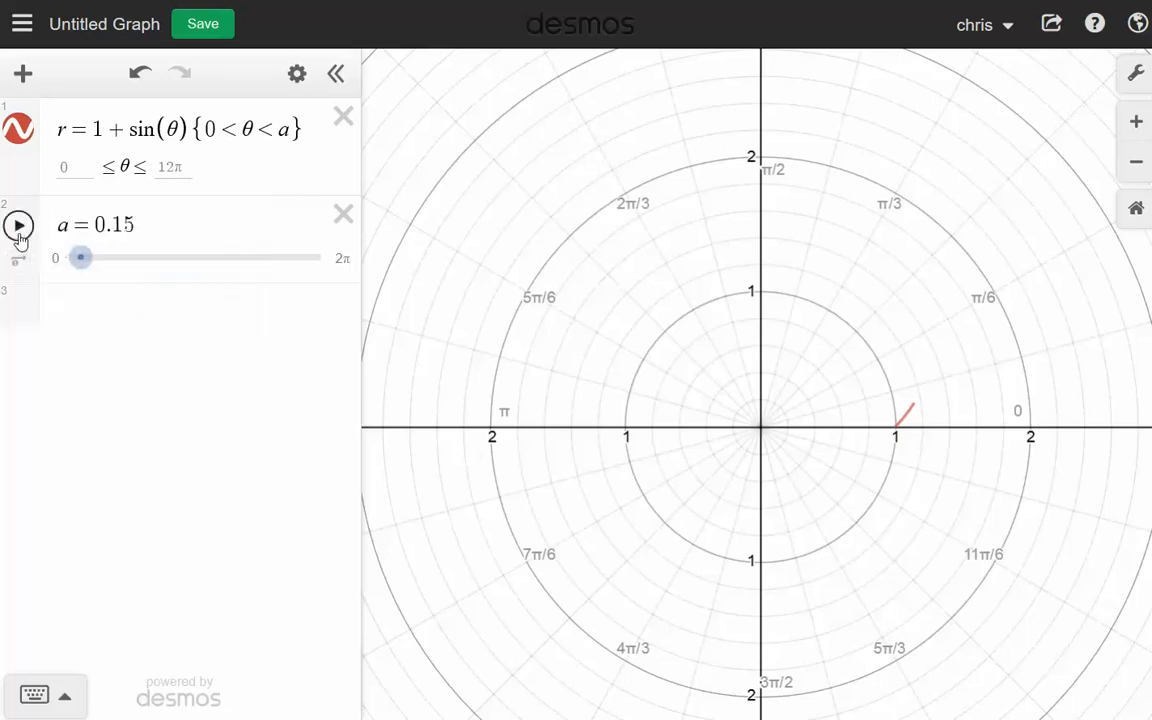
pyautogui.click(18, 226)
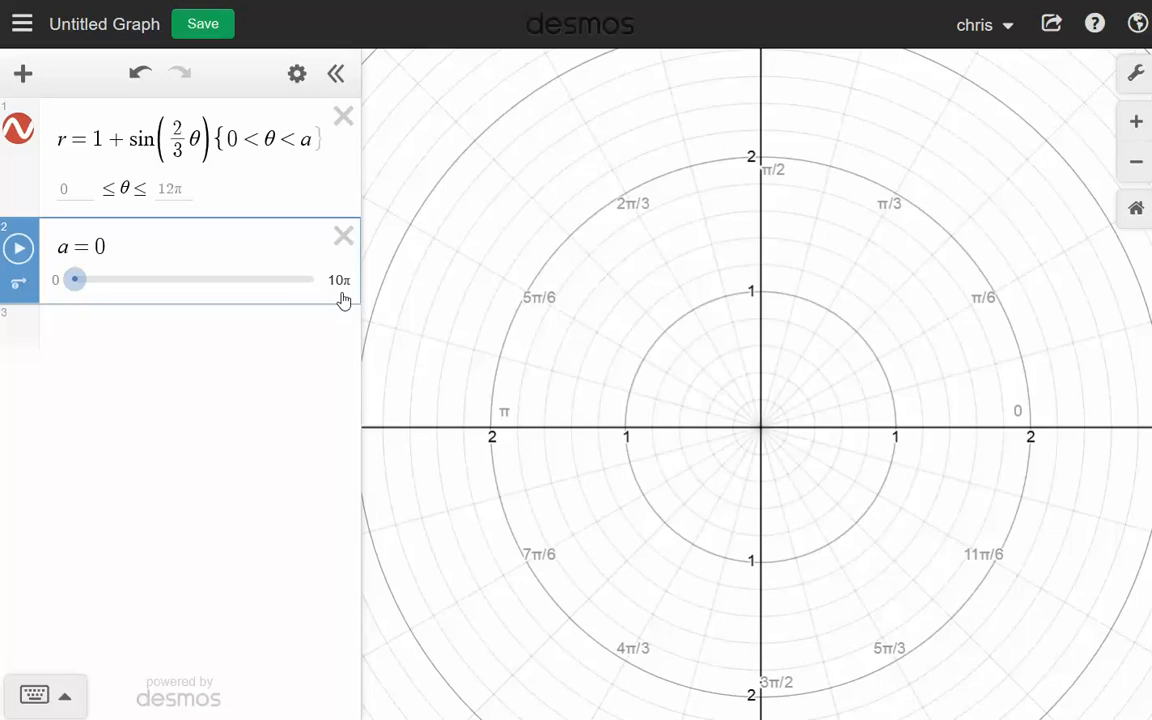
# - Set slider a's upper limit to 6π for the sin(2/3 θ) curve and replay its tracing animation from a lower value of a
pyautogui.click(24, 262)
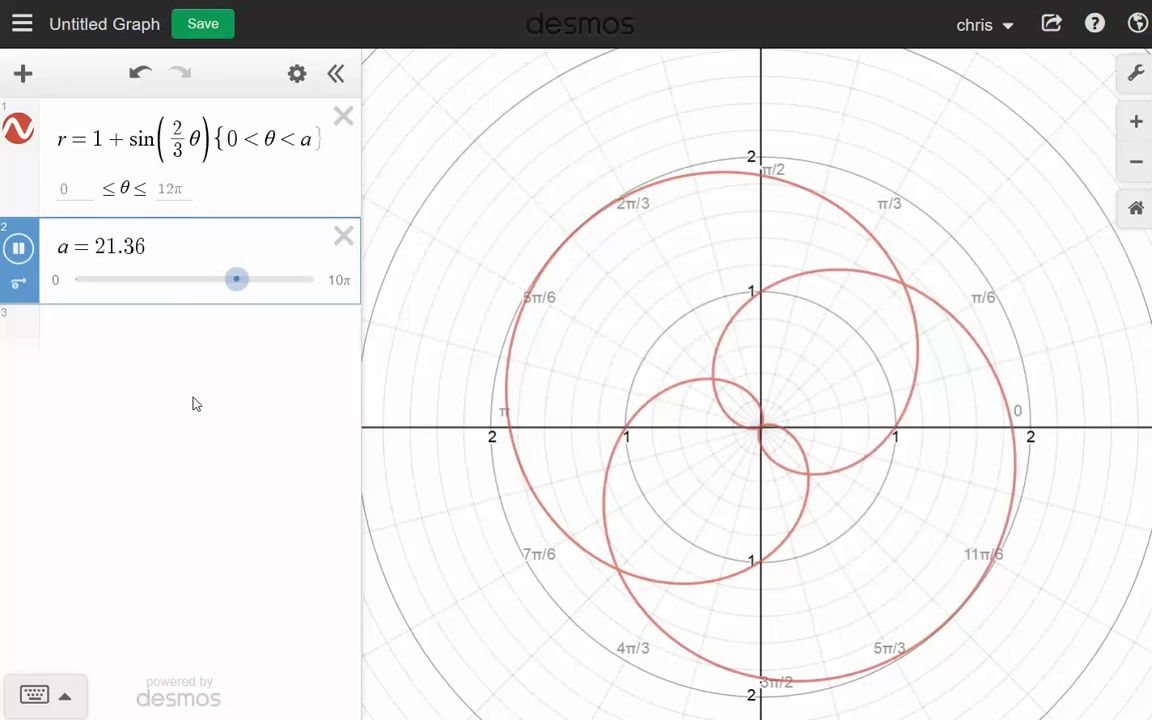
pyautogui.moveTo(283, 281); pyautogui.dragTo(216, 288)
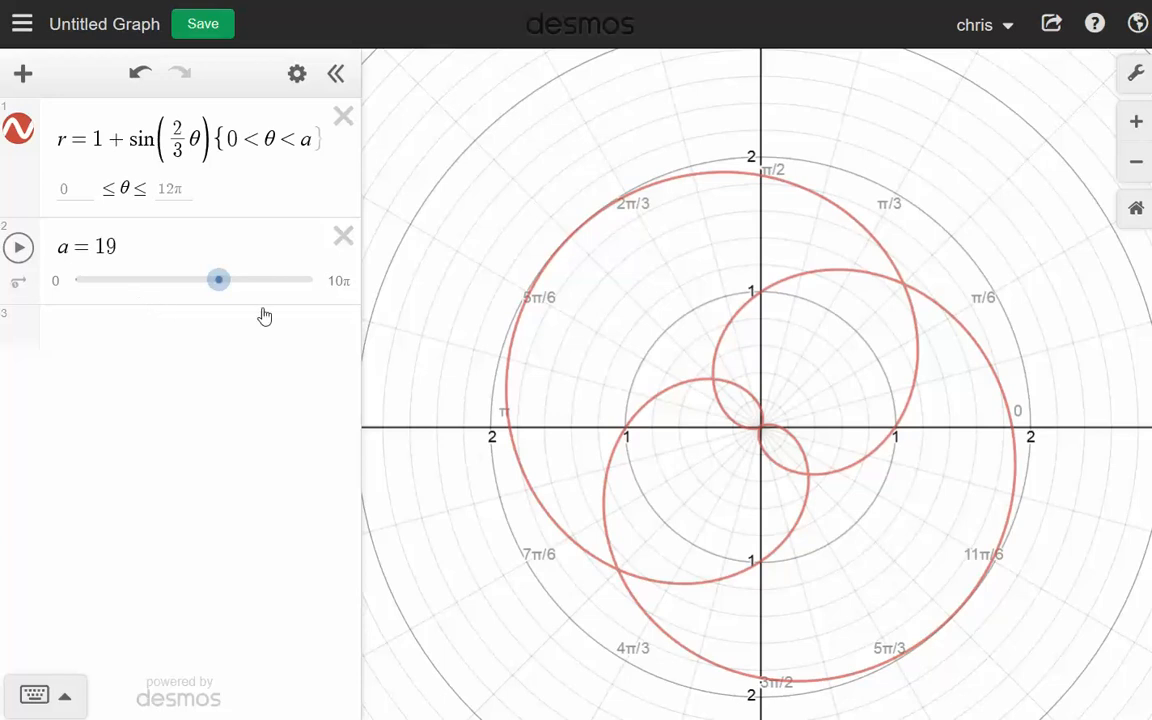
pyautogui.click(338, 283)
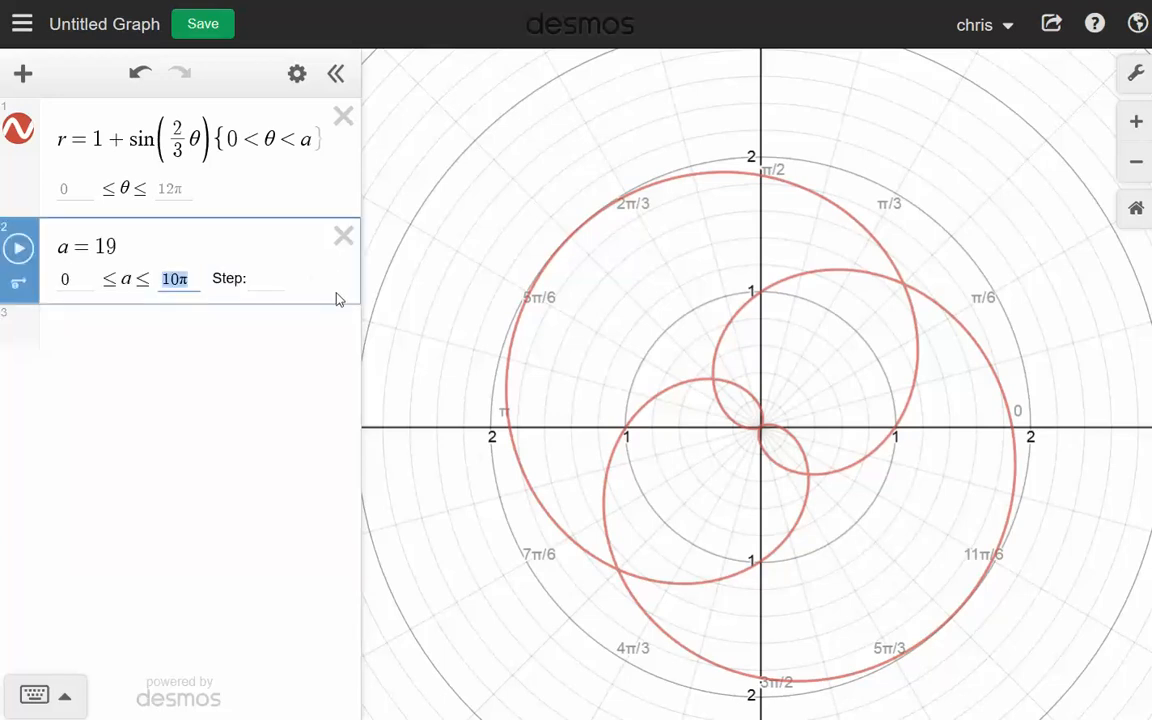
pyautogui.write('6pi')
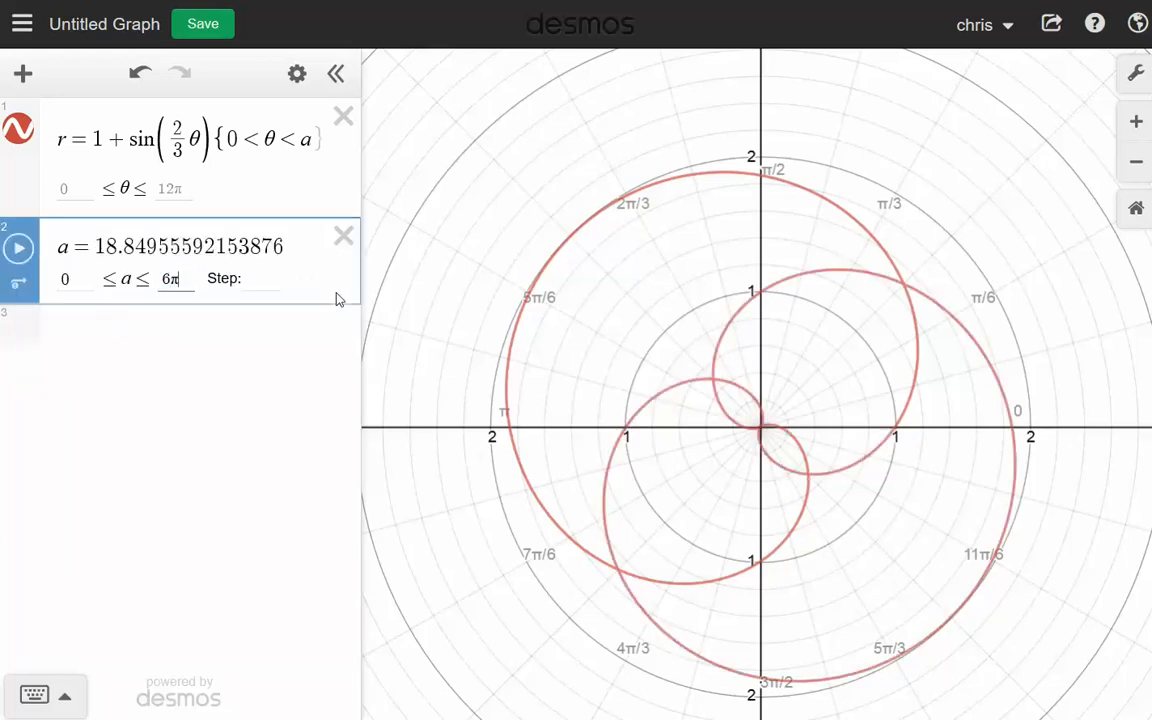
pyautogui.press('Return')
pyautogui.moveTo(324, 284); pyautogui.dragTo(117, 302)
pyautogui.click(19, 250)
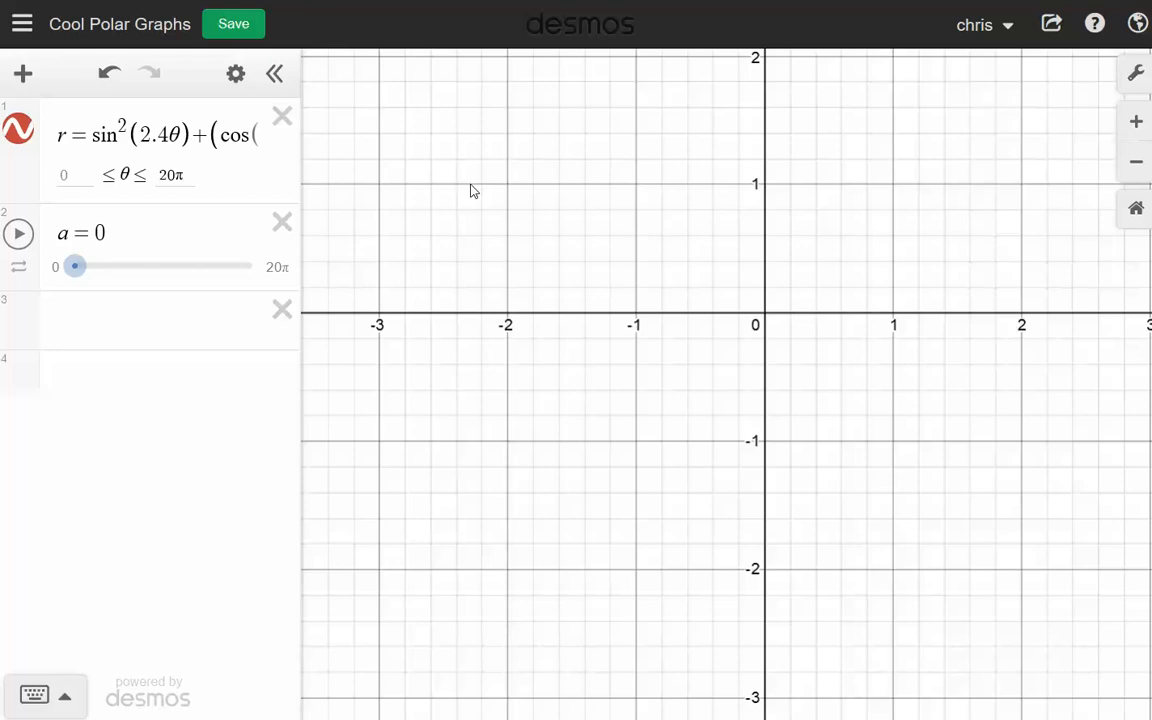
# - Preview the tracing of the sin²(2.4θ) + (cos(2.4θ))⁴ curve, stop the animation, and reset a to 0
pyautogui.moveTo(304, 279); pyautogui.dragTo(517, 242)
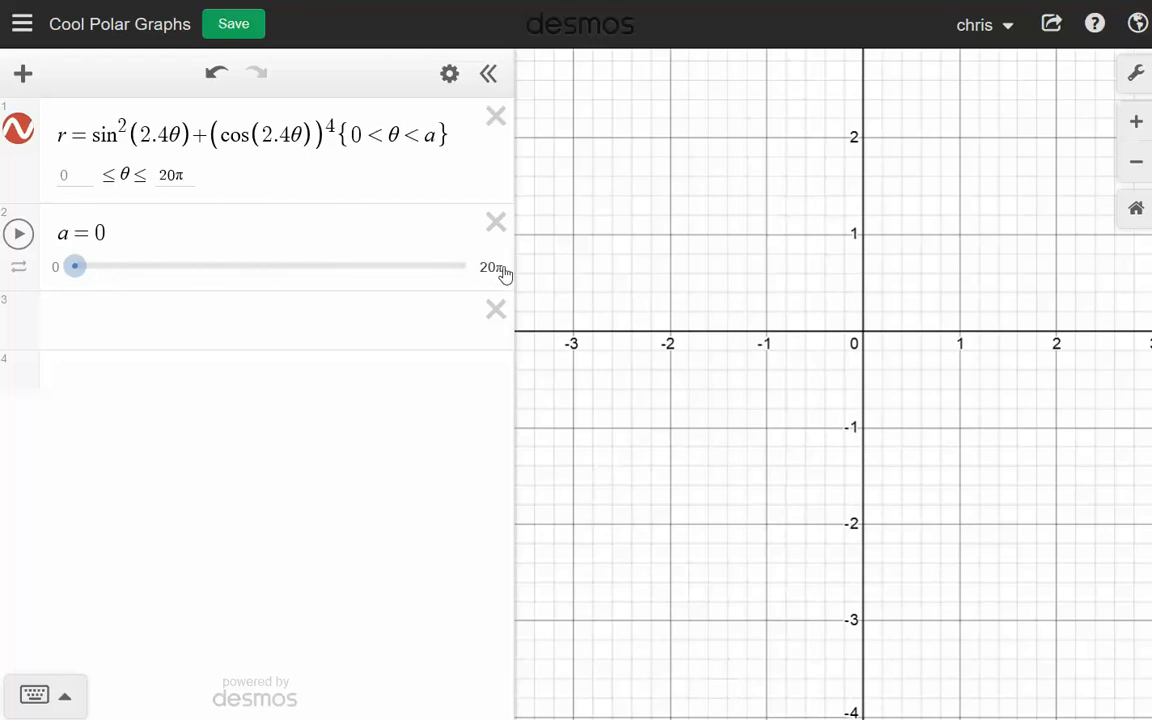
pyautogui.moveTo(514, 264); pyautogui.dragTo(338, 292)
pyautogui.moveTo(857, 288); pyautogui.dragTo(817, 367)
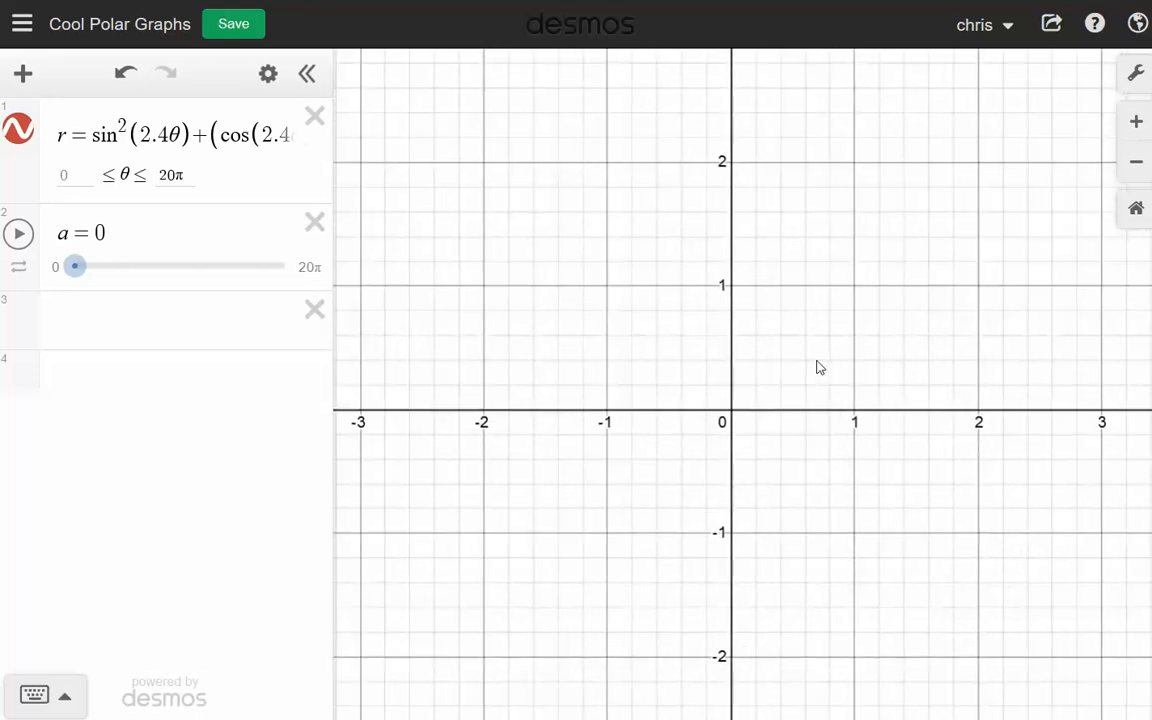
pyautogui.click(19, 236)
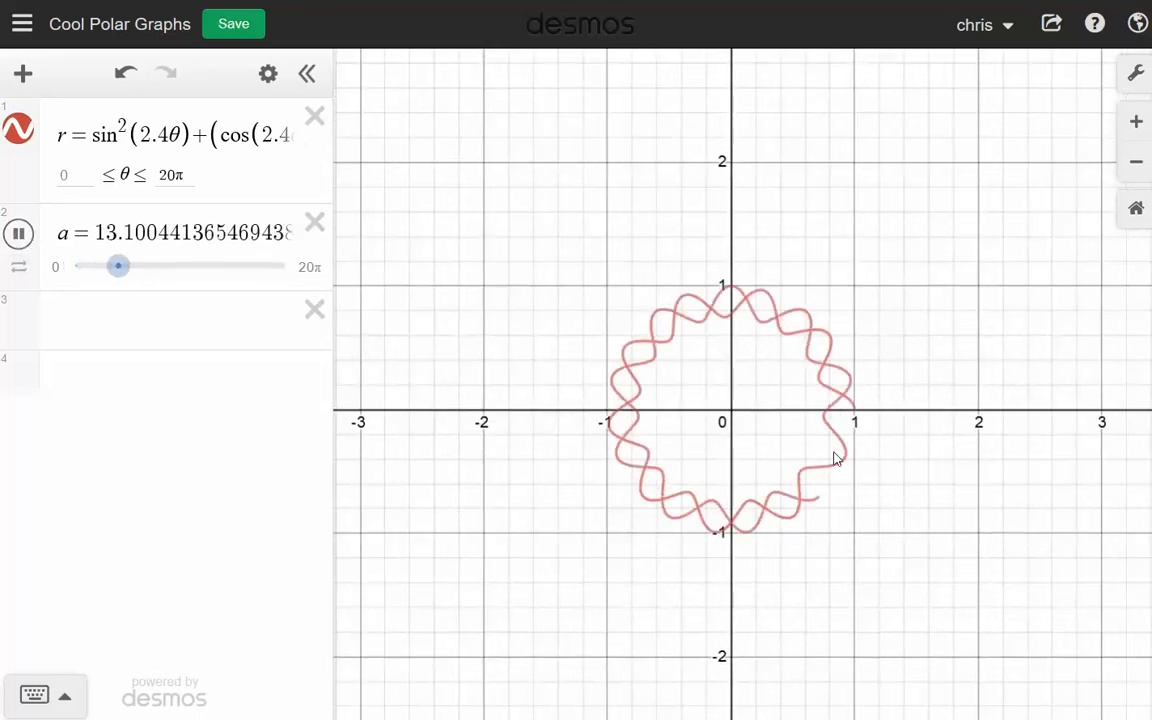
pyautogui.scroll(-1, 840, 458)
pyautogui.click(18, 233)
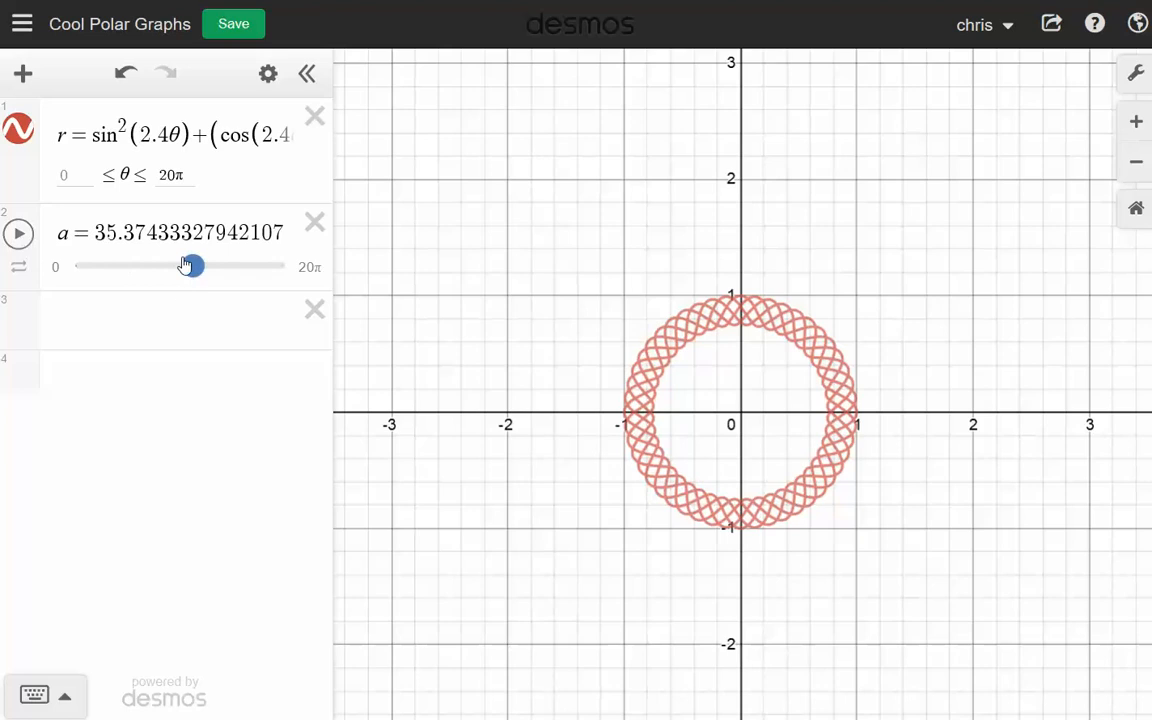
pyautogui.moveTo(186, 265); pyautogui.dragTo(63, 265)
# - Lower the animation speed of slider a and play the tracing of the 2.4θ curve again
pyautogui.scroll(-2, 949, 421)
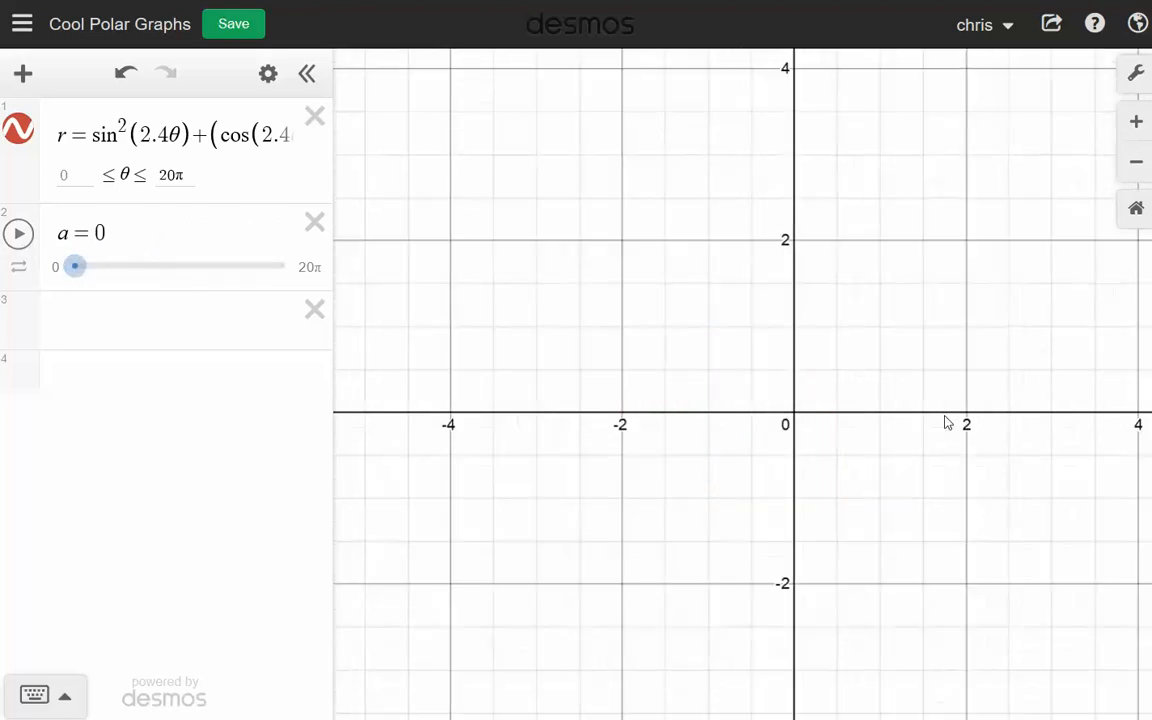
pyautogui.scroll(3, 947, 422)
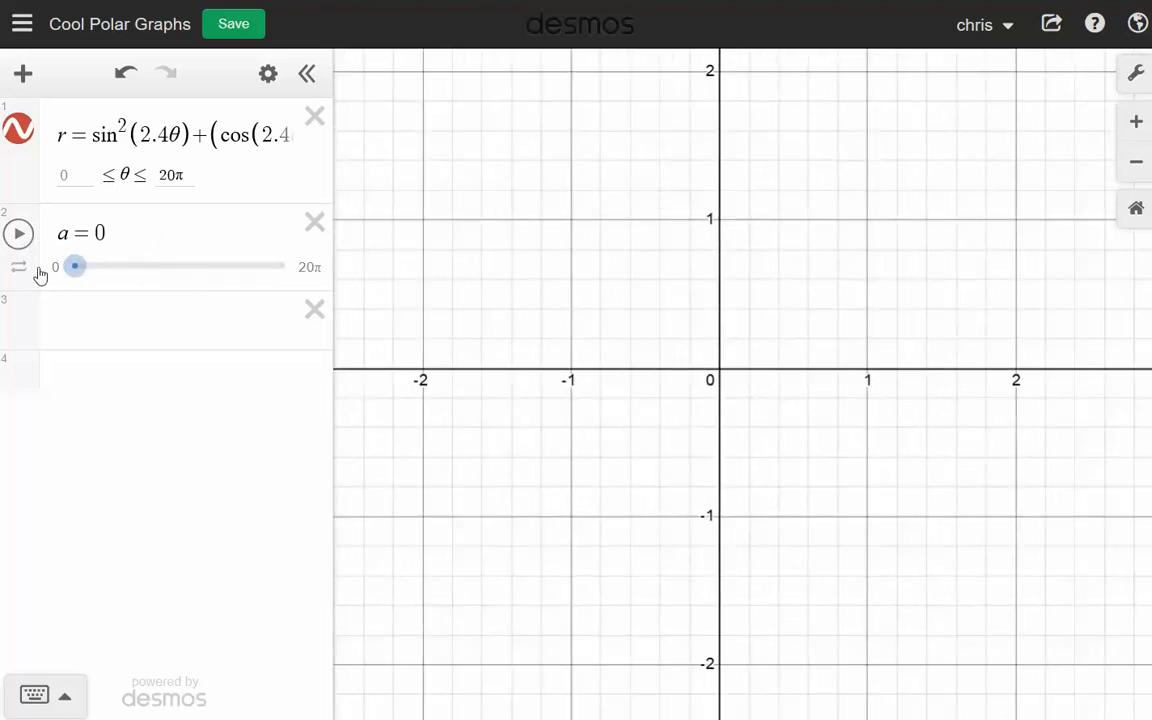
pyautogui.click(18, 266)
pyautogui.click(151, 316)
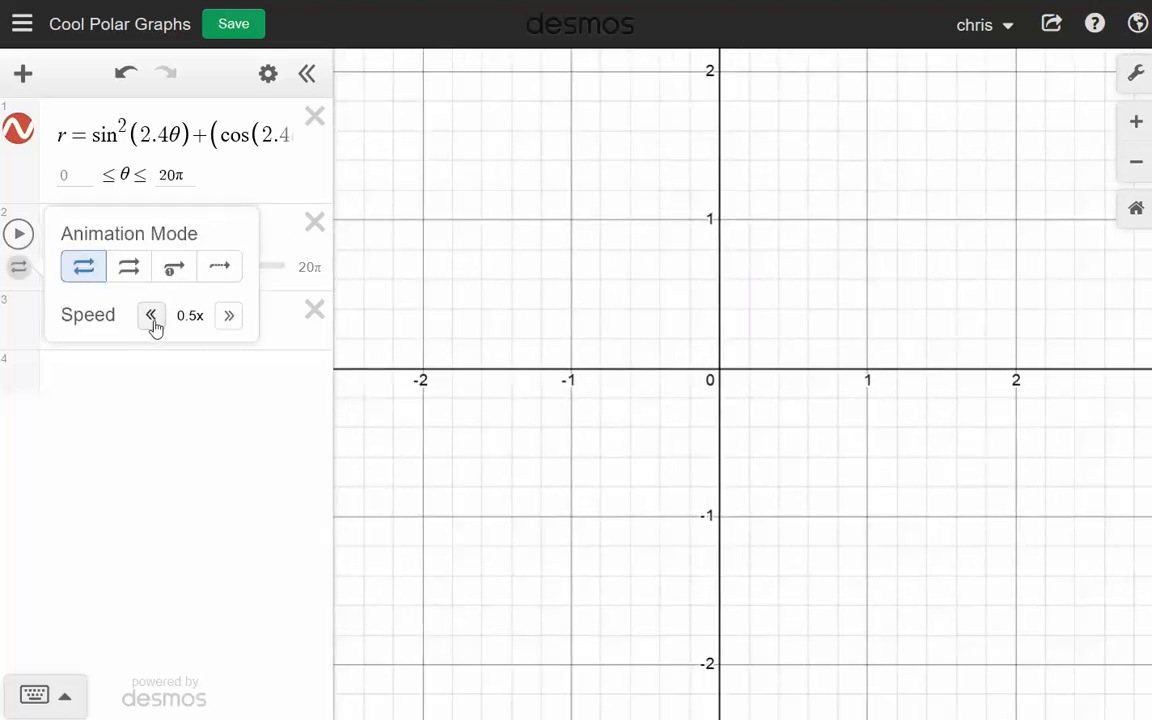
pyautogui.click(151, 316)
pyautogui.click(200, 410)
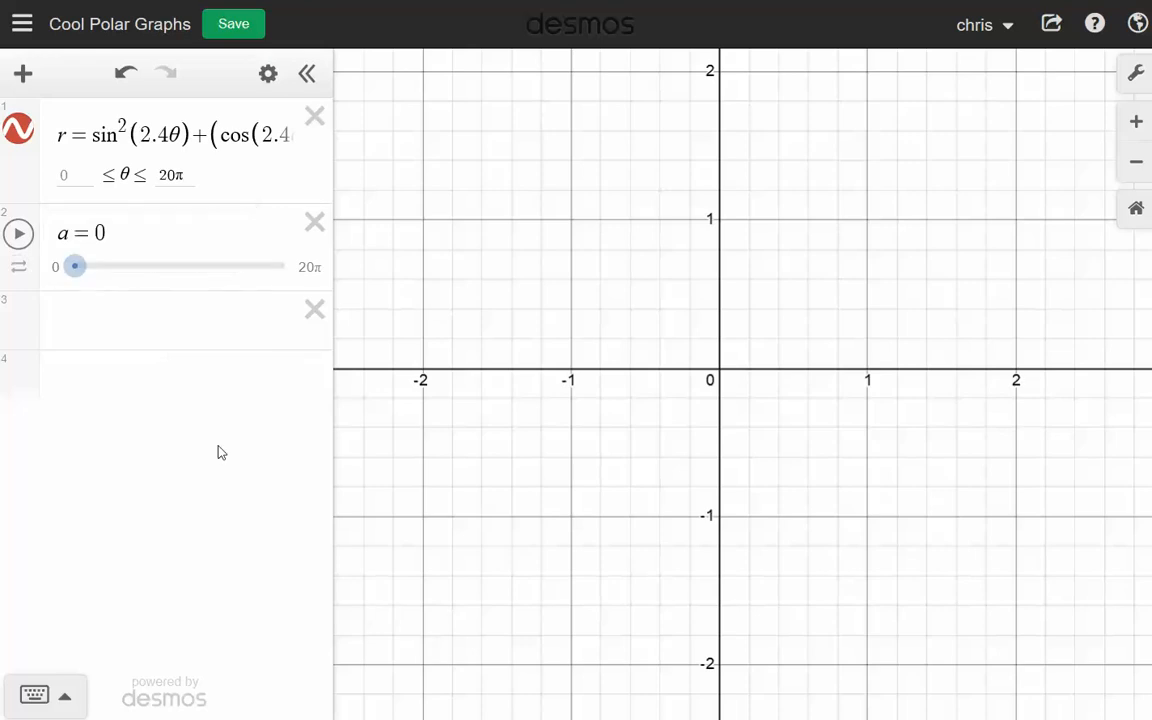
pyautogui.click(17, 233)
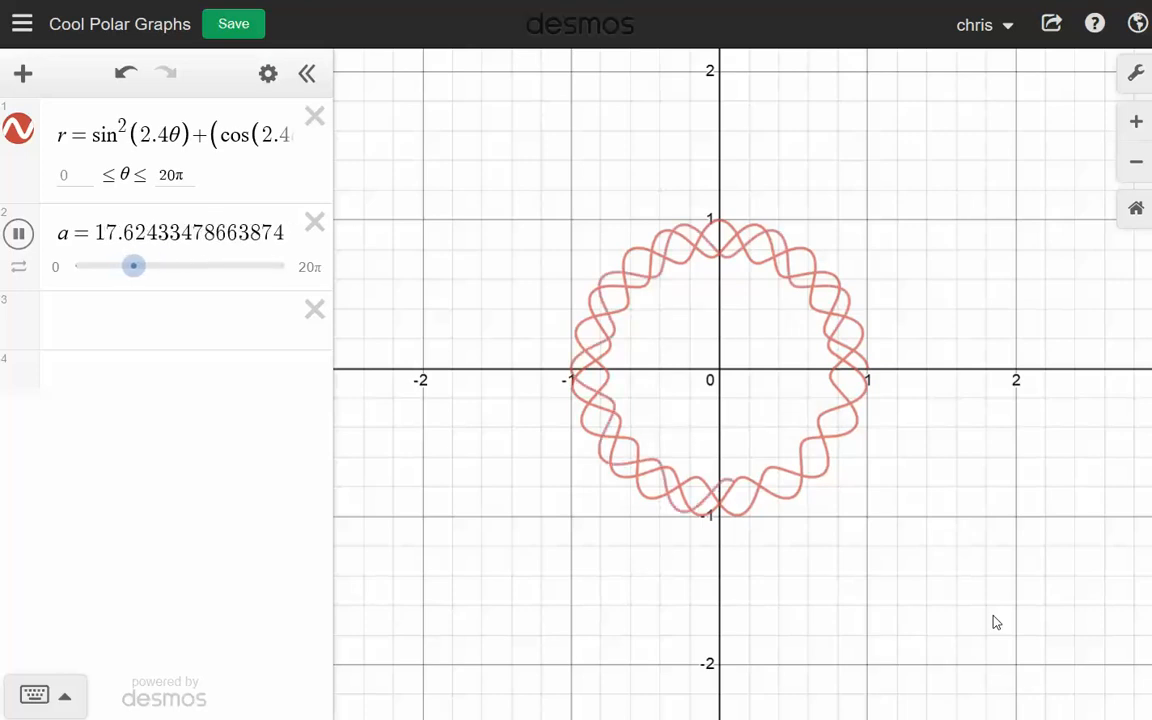
pyautogui.scroll(2, 985, 595)
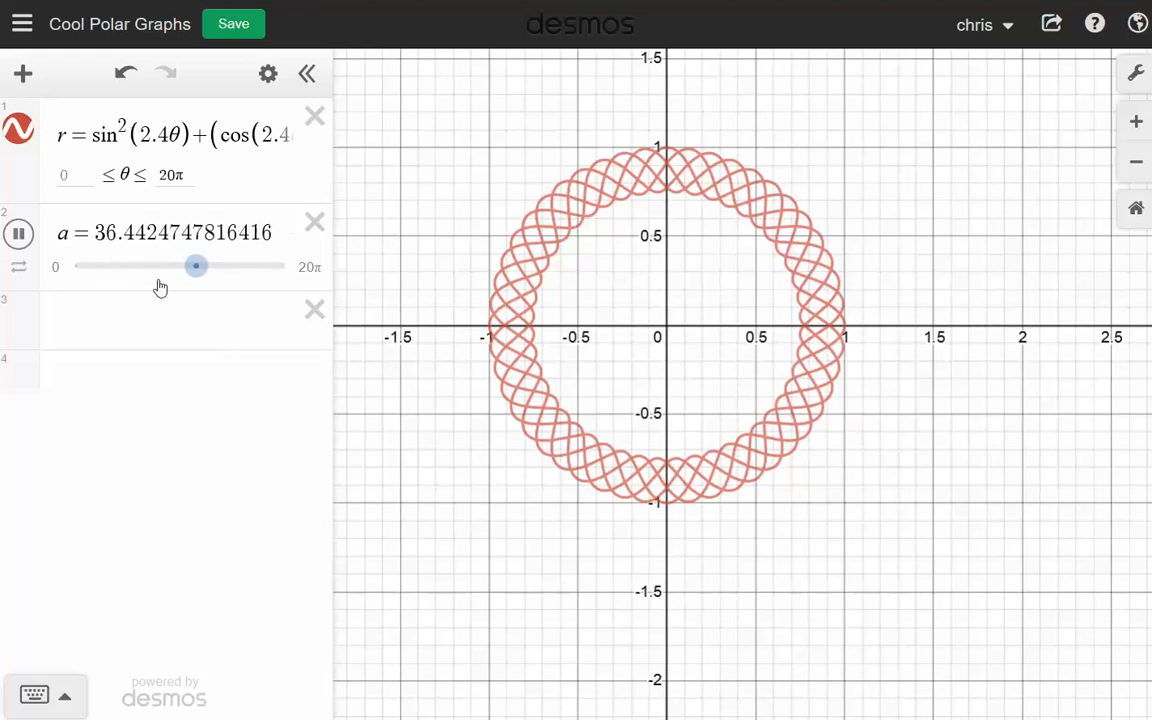
# - Set slider a's upper limit to 10π and replay the curve's tracing animation, pausing it near that limit
pyautogui.moveTo(185, 272)
pyautogui.mouseDown()
pyautogui.moveTo(173, 273)
pyautogui.moveTo(184, 276)
pyautogui.mouseUp()
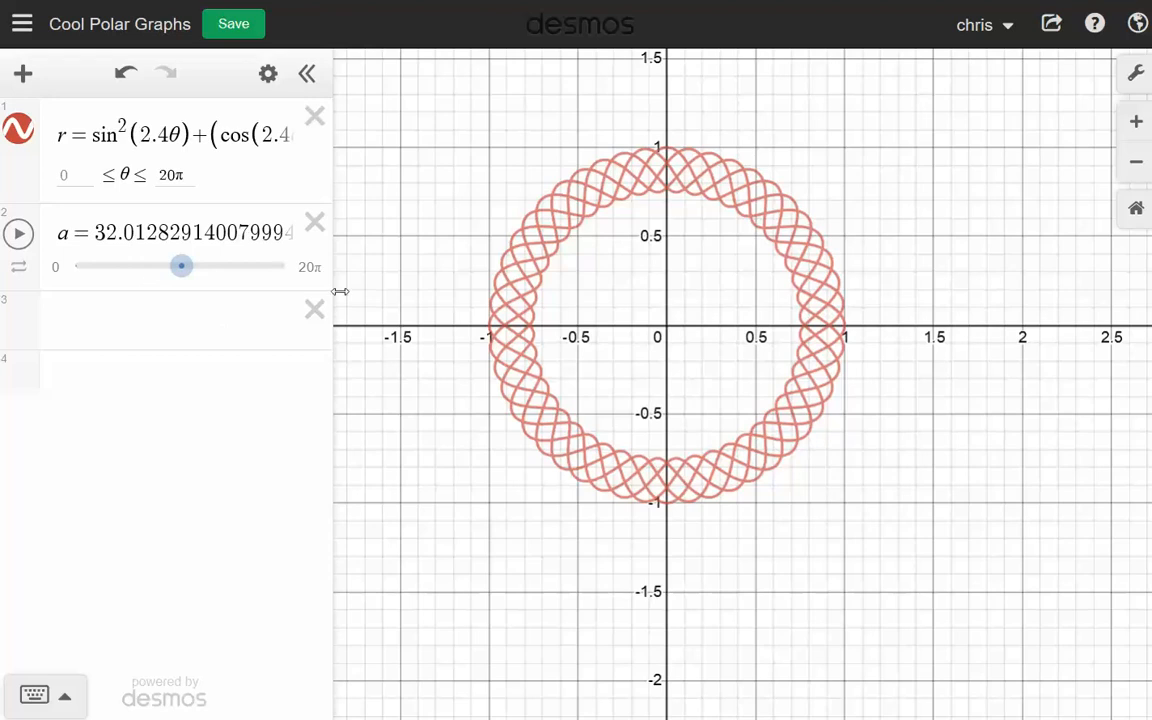
pyautogui.click(310, 270)
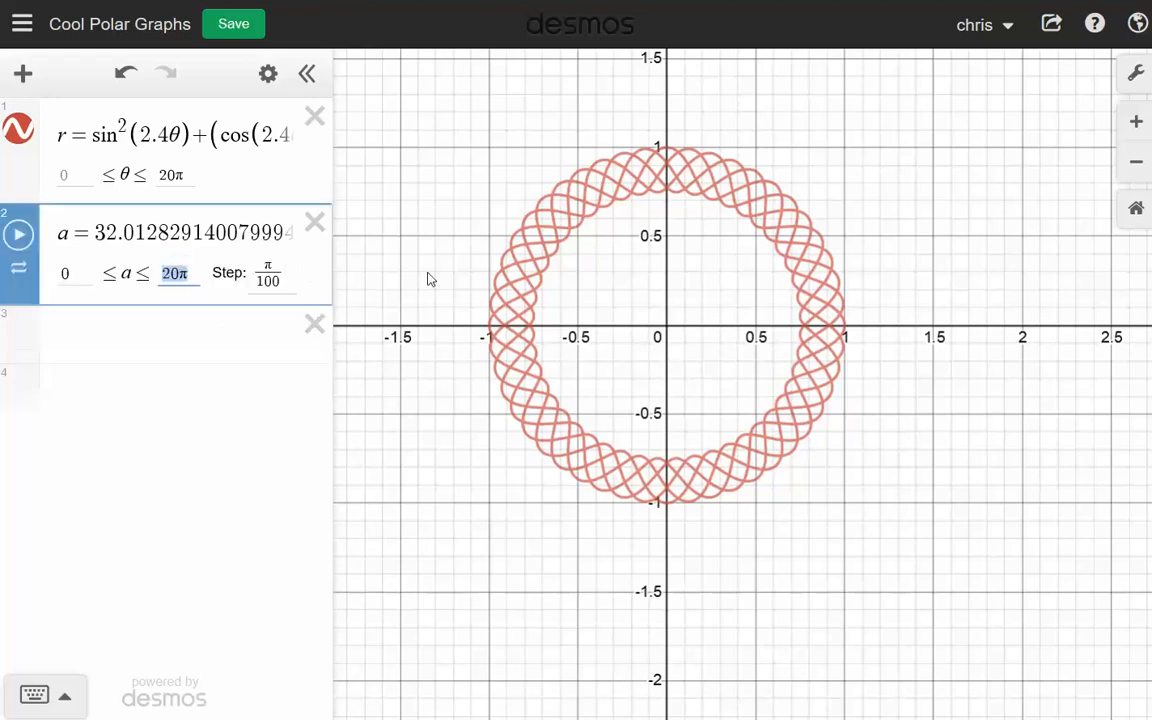
pyautogui.write('10pi')
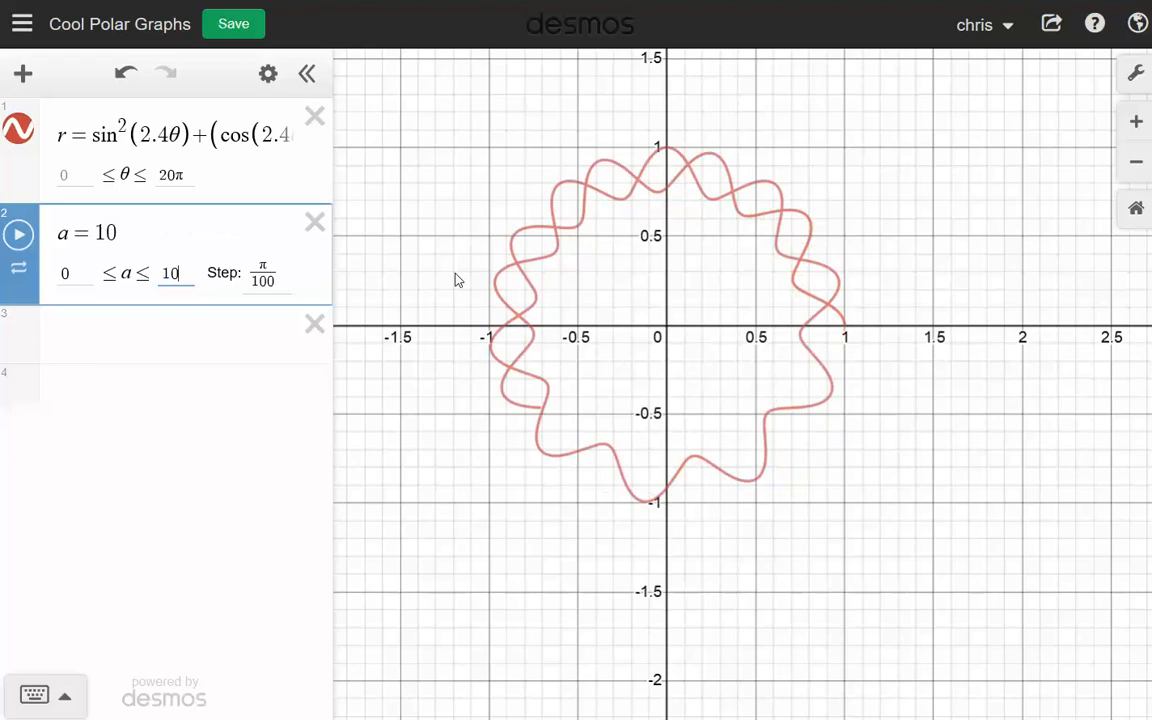
pyautogui.click(218, 408)
pyautogui.moveTo(285, 270); pyautogui.dragTo(198, 268)
pyautogui.click(18, 233)
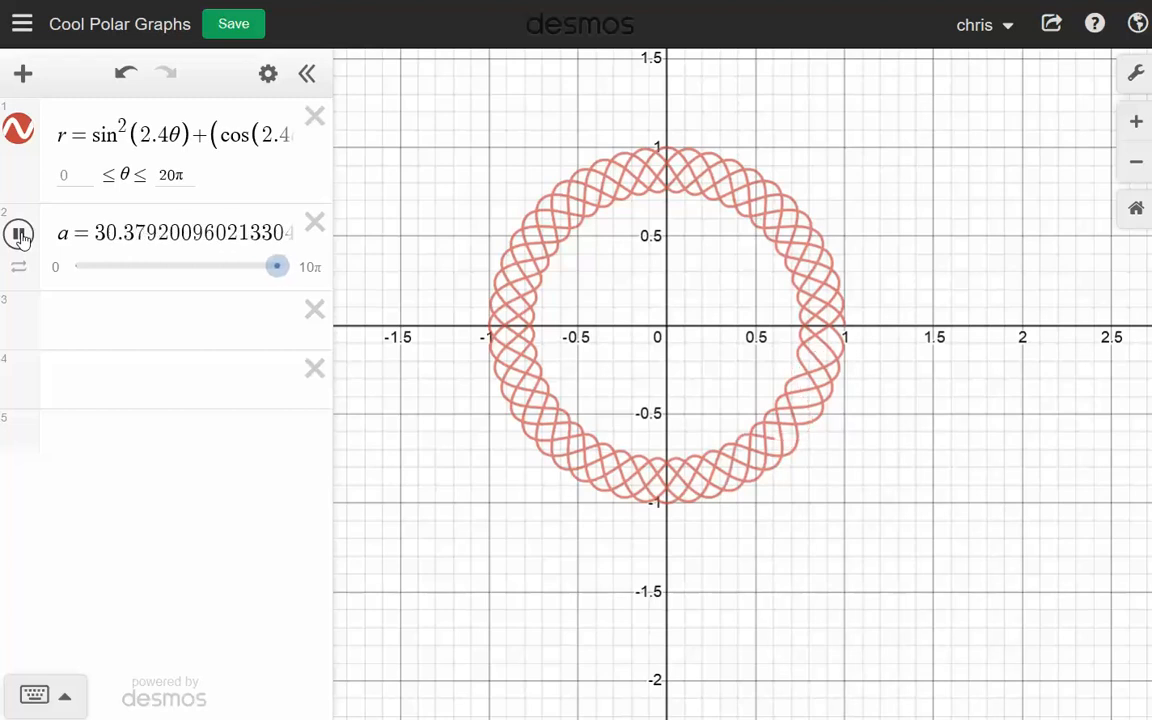
pyautogui.click(19, 234)
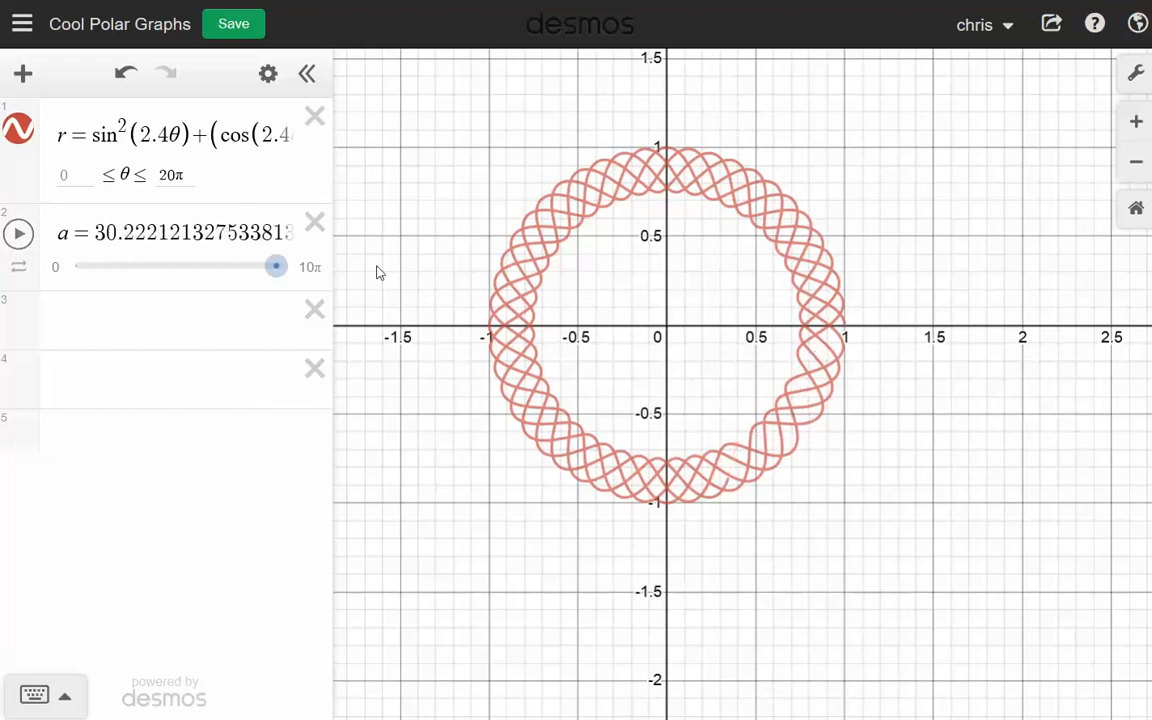
# - Reset slider a to 0 and change the exponent on cos(2.4θ) to 3 in the polar equation
pyautogui.click(199, 135)
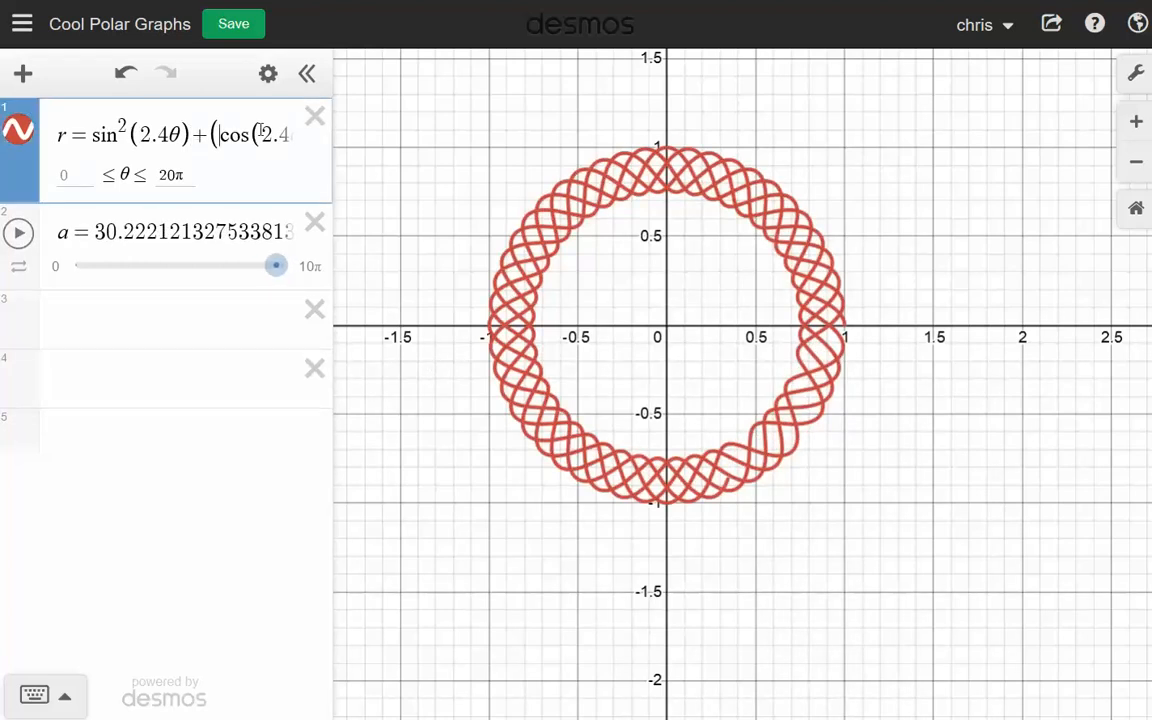
pyautogui.moveTo(278, 267); pyautogui.dragTo(48, 272)
pyautogui.click(224, 131)
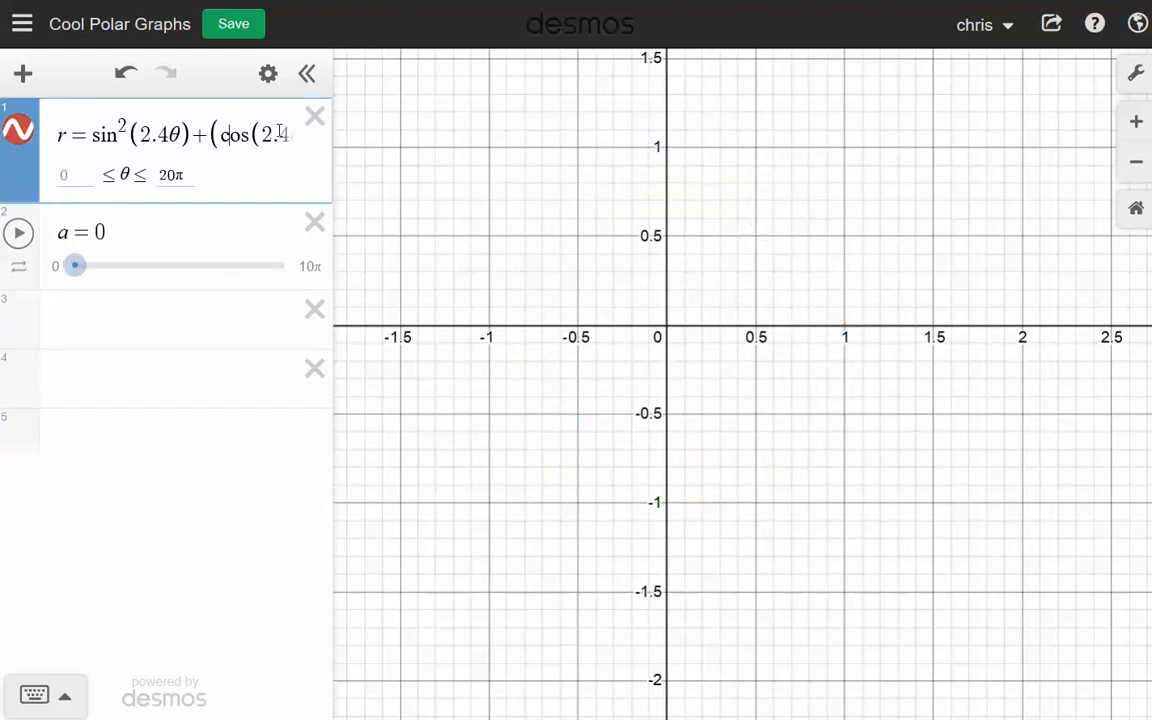
pyautogui.press('Right')
pyautogui.press('Right')
pyautogui.press('Right')
pyautogui.press('Right')
pyautogui.press('Right')
pyautogui.press('Right')
pyautogui.press('Right')
pyautogui.press('Right')
pyautogui.press('Right')
pyautogui.press('Right')
pyautogui.press('Right')
pyautogui.press('Right')
pyautogui.press('Right')
pyautogui.press('Right')
pyautogui.press('Right')
pyautogui.press('Right')
pyautogui.press('Right')
pyautogui.press('Right')
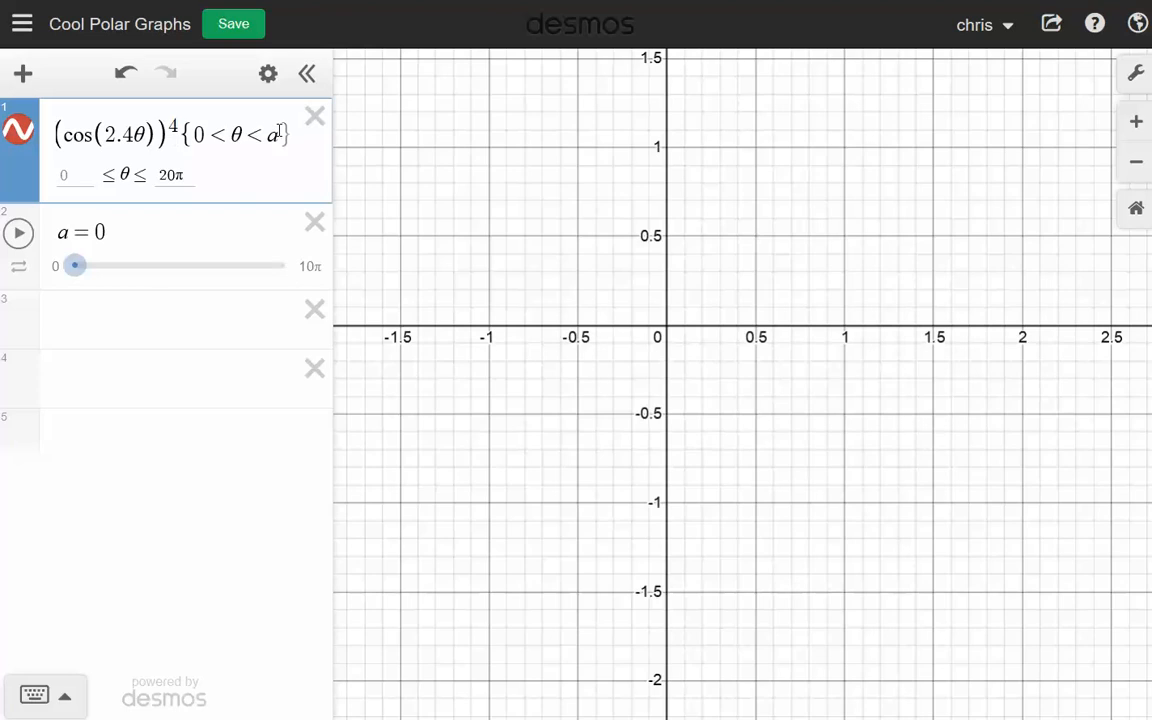
pyautogui.press('BackSpace')
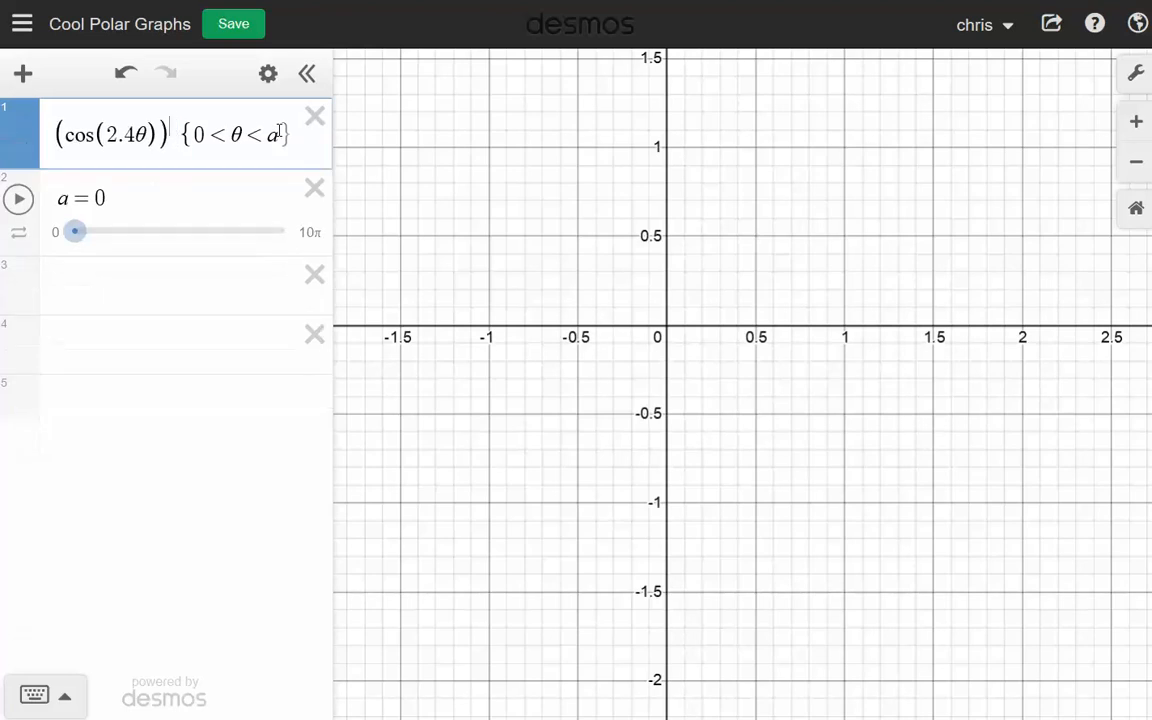
pyautogui.write('3')
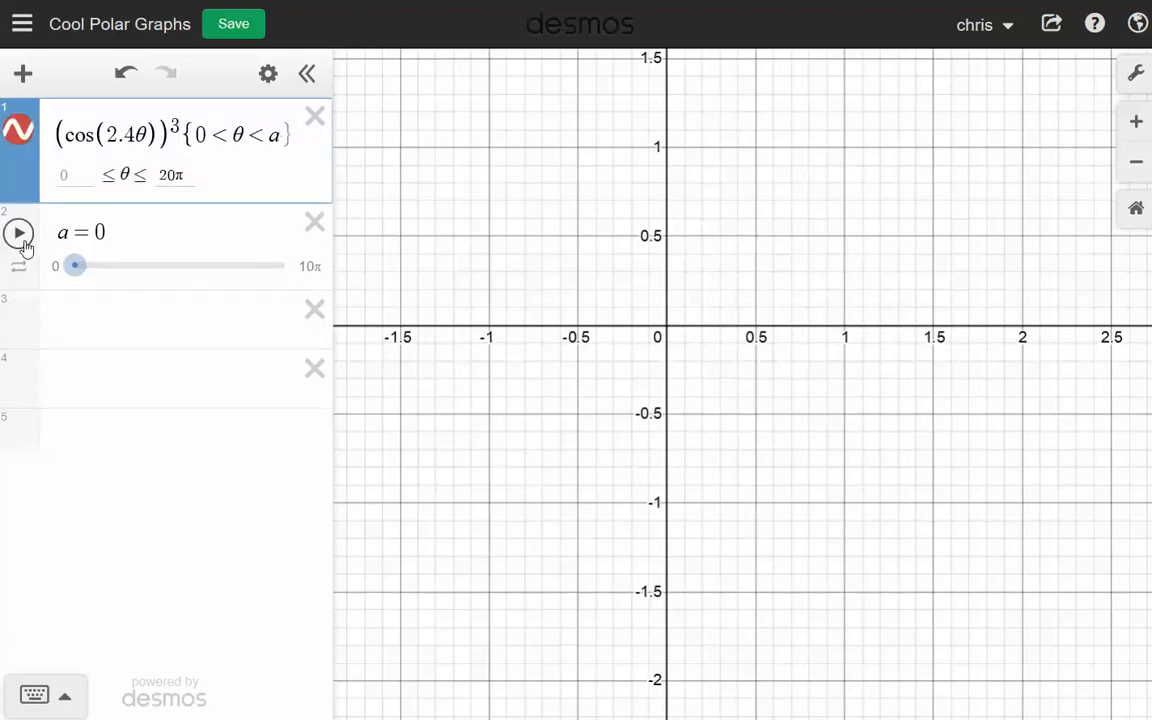
# - Play the tracing animation of the curve with the cubed cosine term and pause it shortly before a reaches 10π
pyautogui.moveTo(854, 502); pyautogui.dragTo(907, 552)
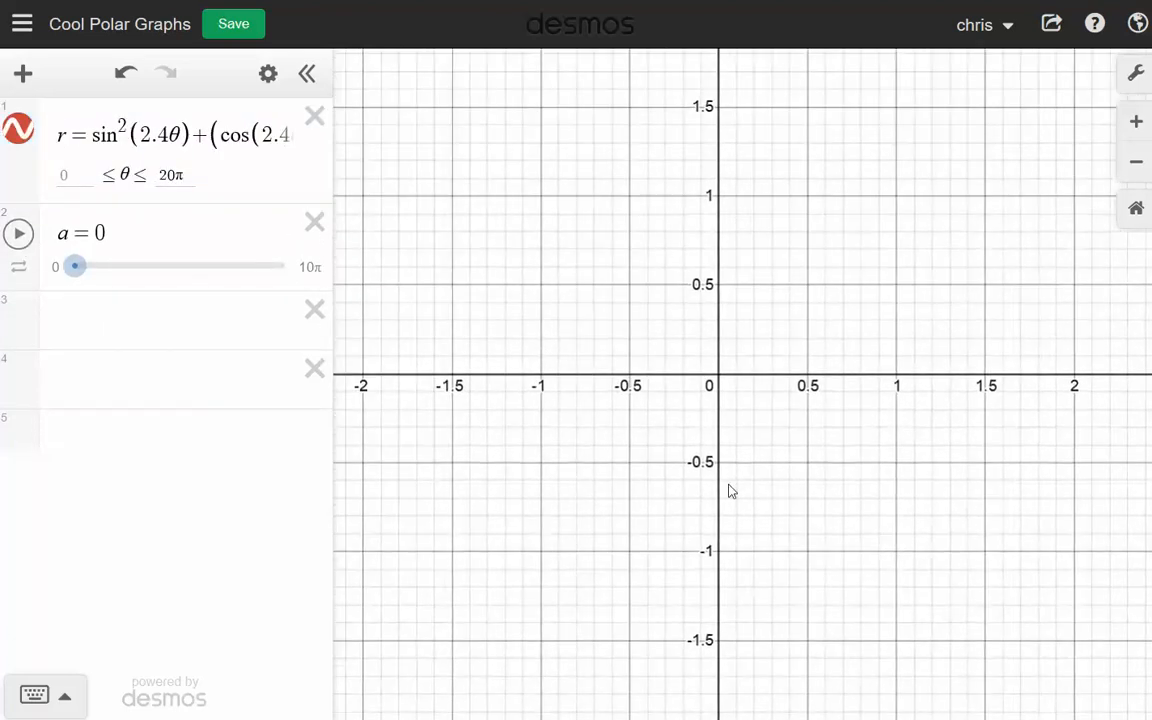
pyautogui.click(31, 239)
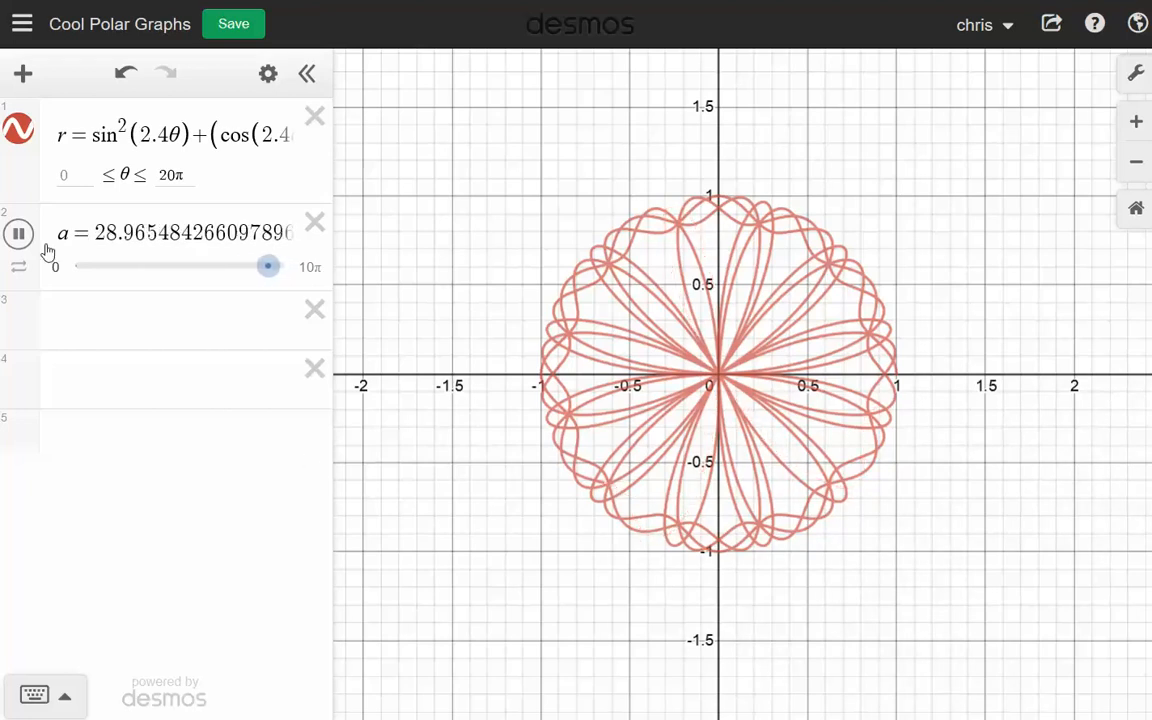
pyautogui.click(18, 233)
# - Set slider a's animation mode to play once and its upper limit to 20π
pyautogui.click(19, 267)
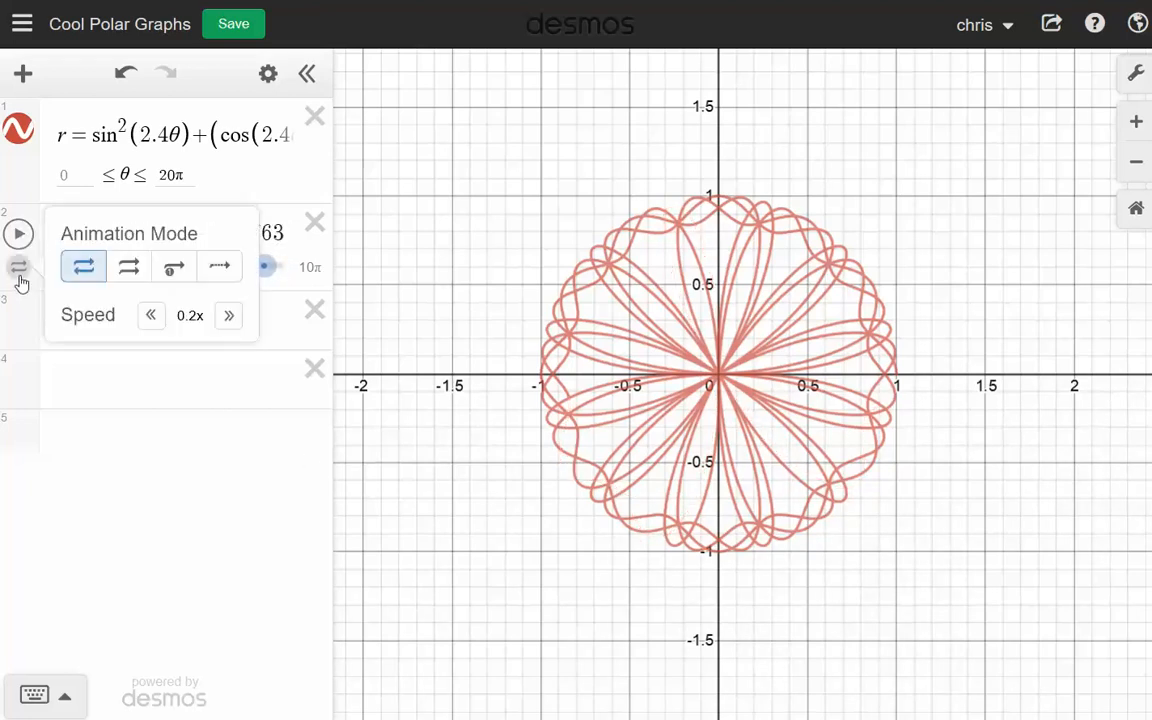
pyautogui.click(165, 281)
pyautogui.click(128, 490)
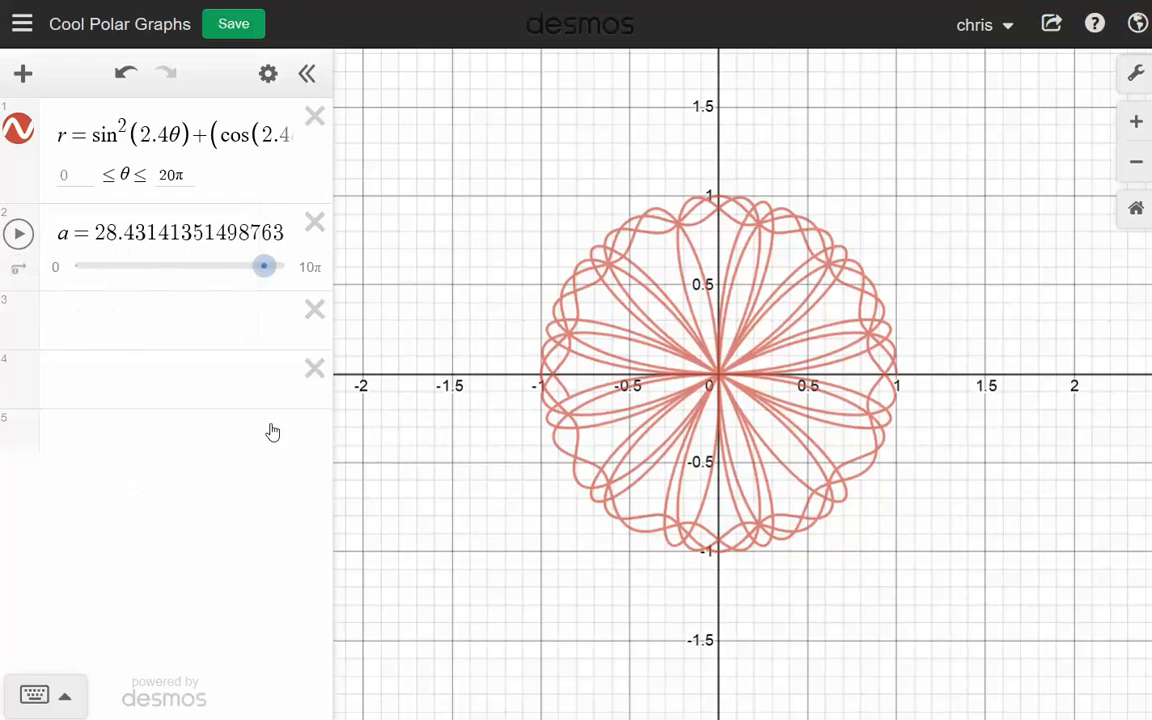
pyautogui.click(311, 268)
pyautogui.write('20pio')
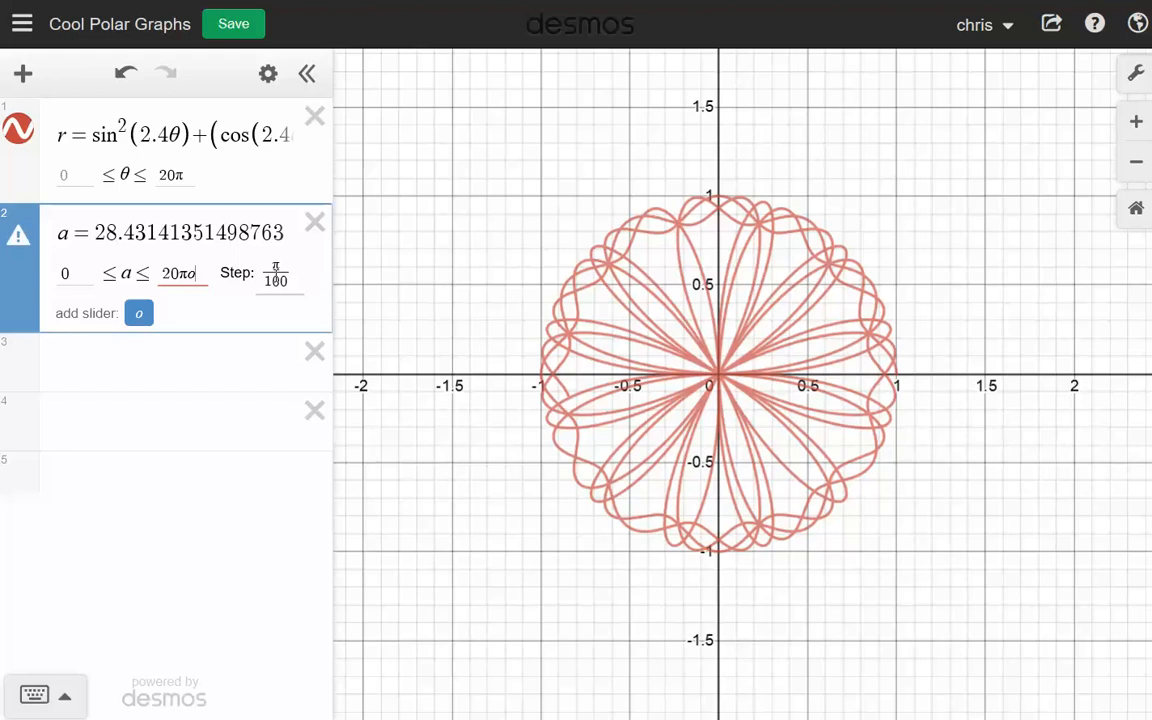
pyautogui.press('BackSpace')
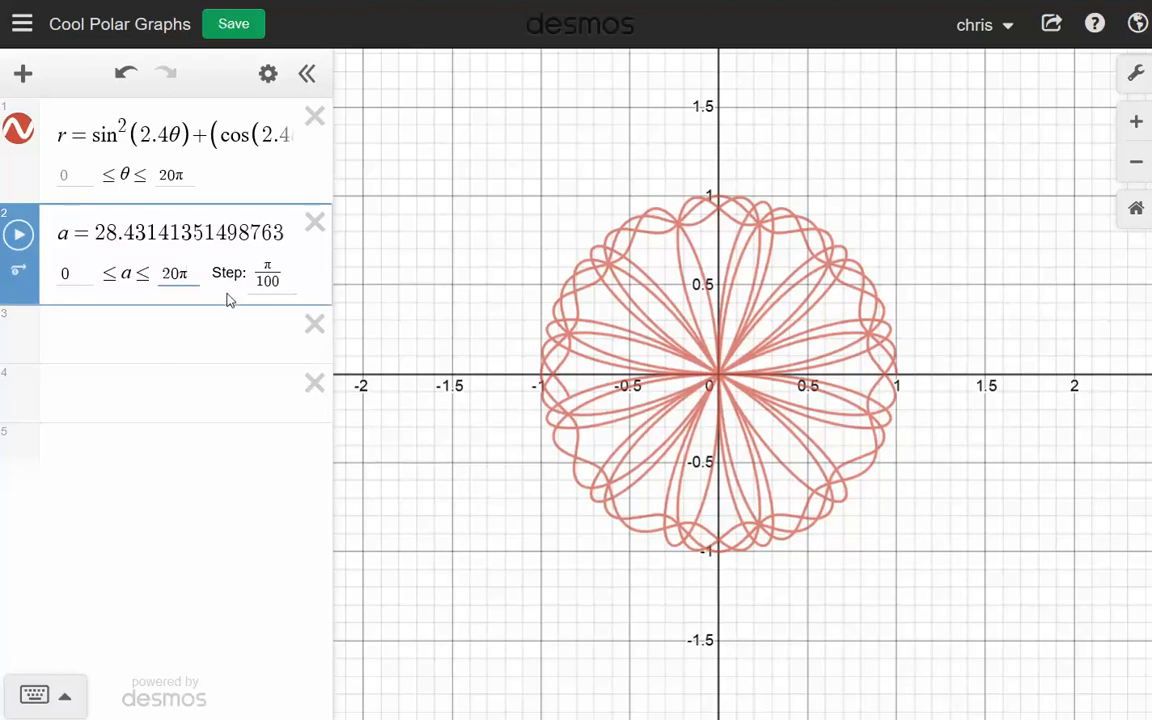
pyautogui.click(163, 360)
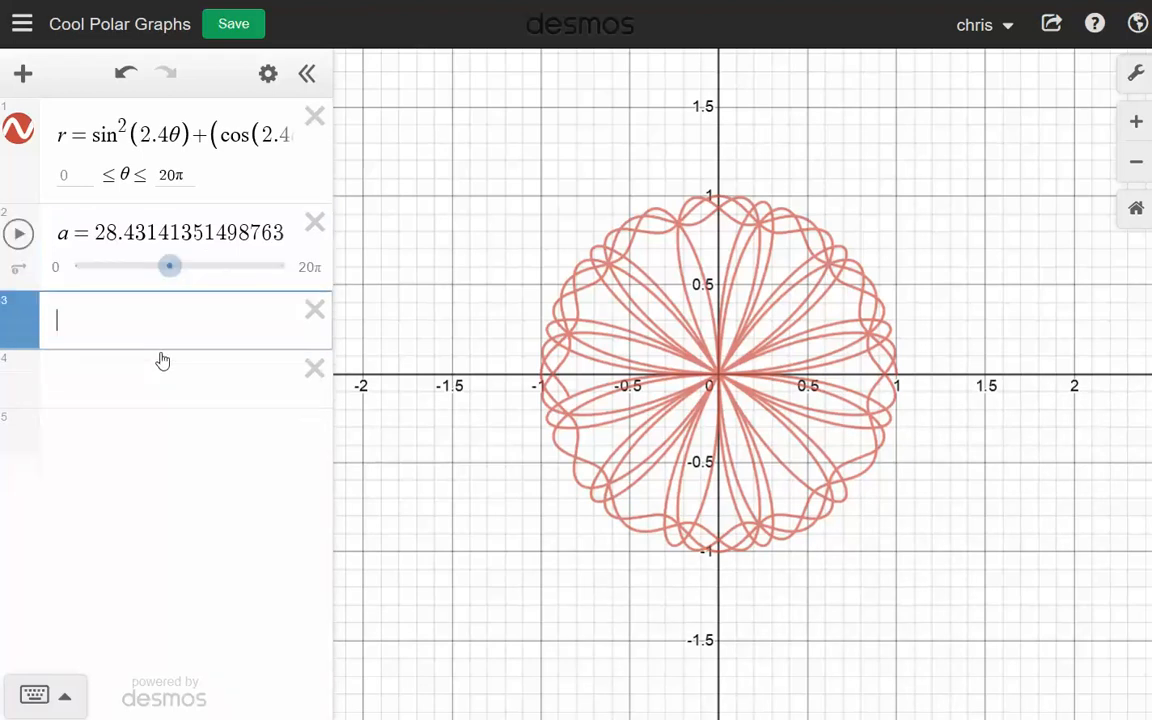
# - Lower a to about 26, play the rest of the curve's tracing, and pause it with a at about 47.8
pyautogui.moveTo(167, 267); pyautogui.dragTo(163, 270)
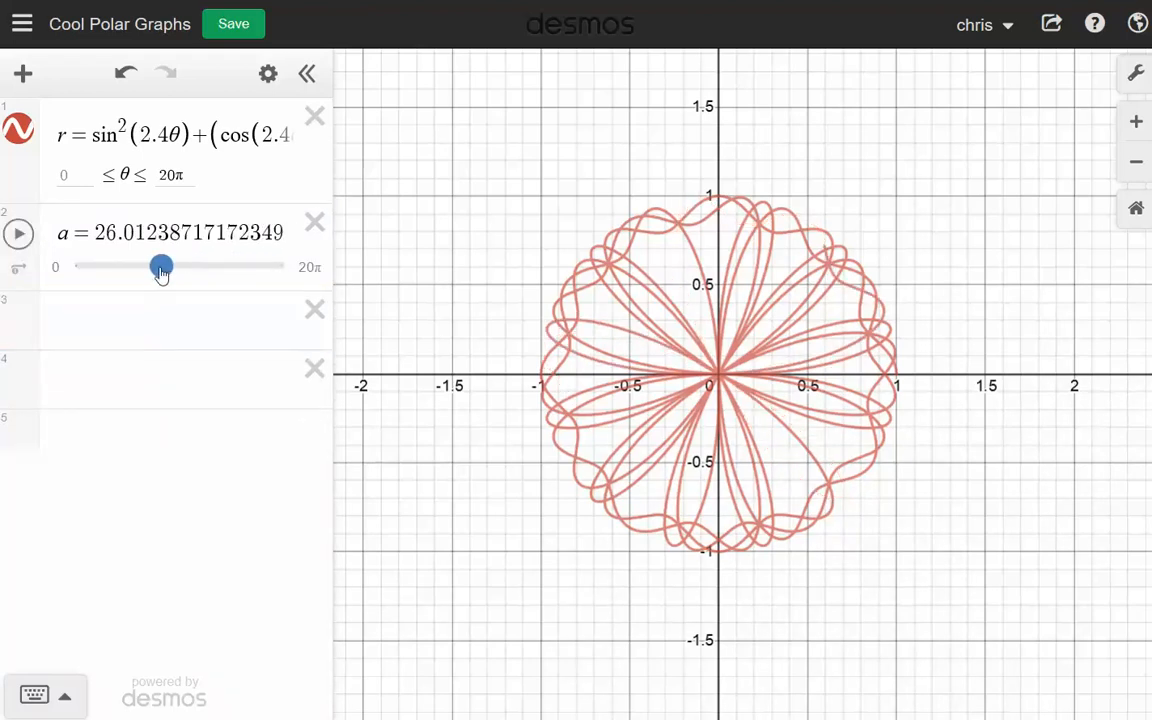
pyautogui.click(18, 233)
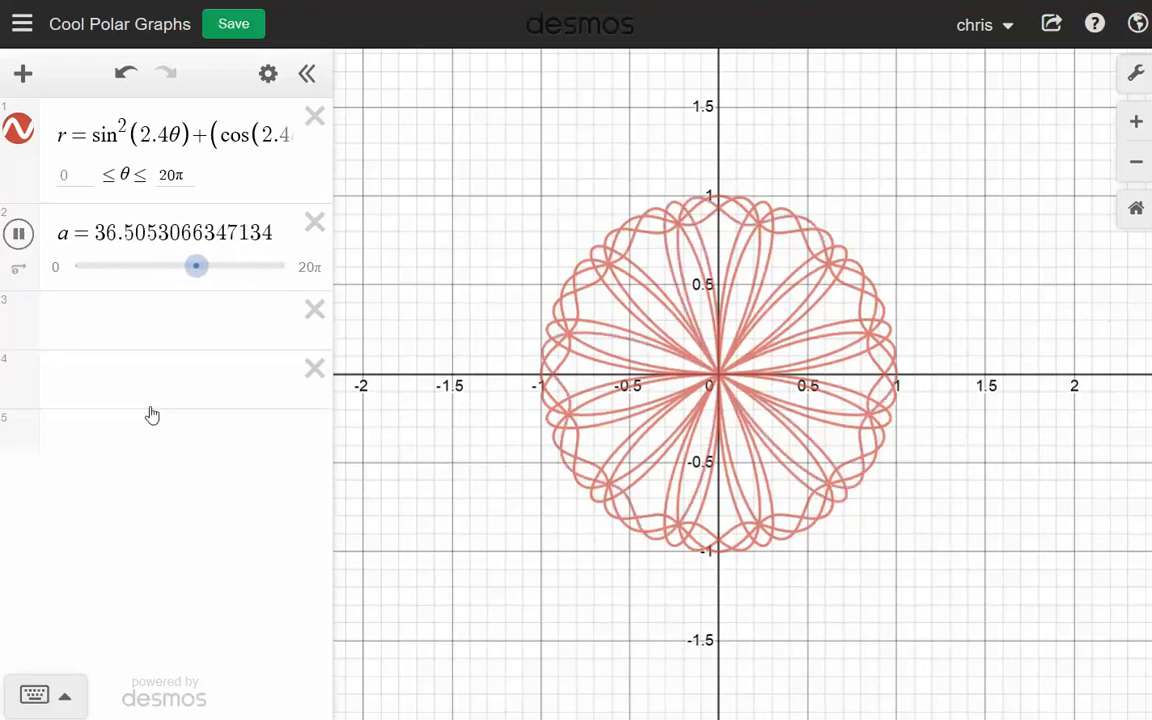
pyautogui.moveTo(208, 272)
pyautogui.mouseDown()
pyautogui.moveTo(170, 283)
pyautogui.moveTo(218, 273)
pyautogui.mouseUp()
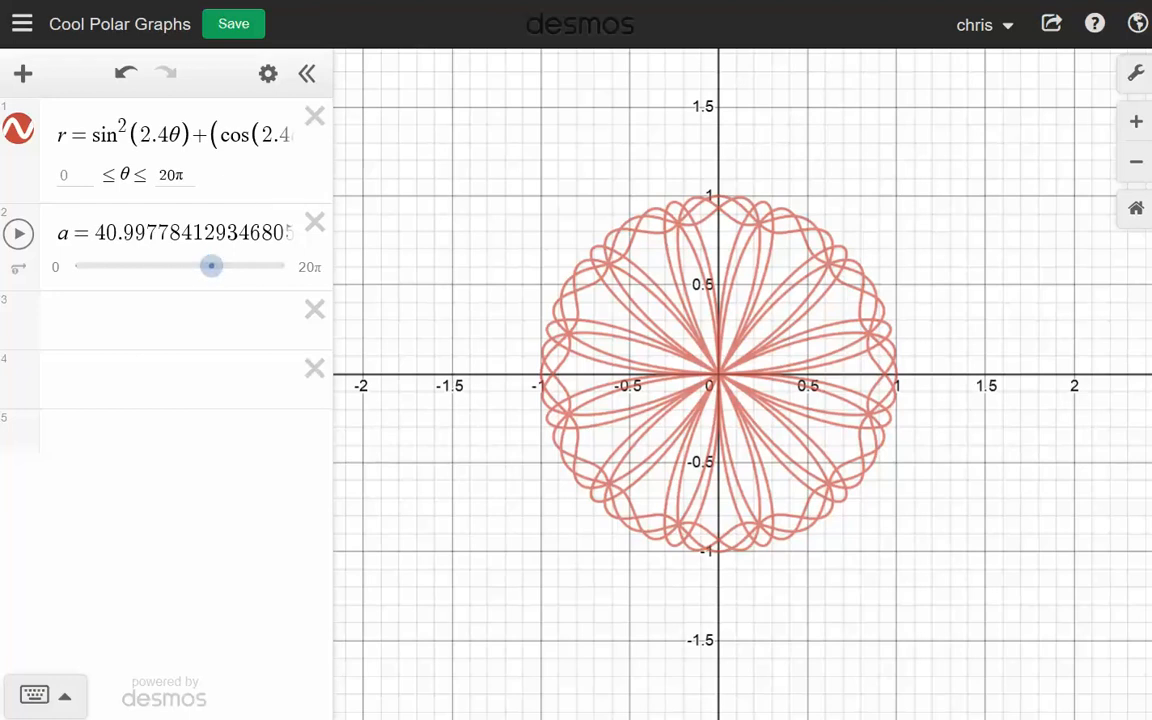
pyautogui.click(18, 233)
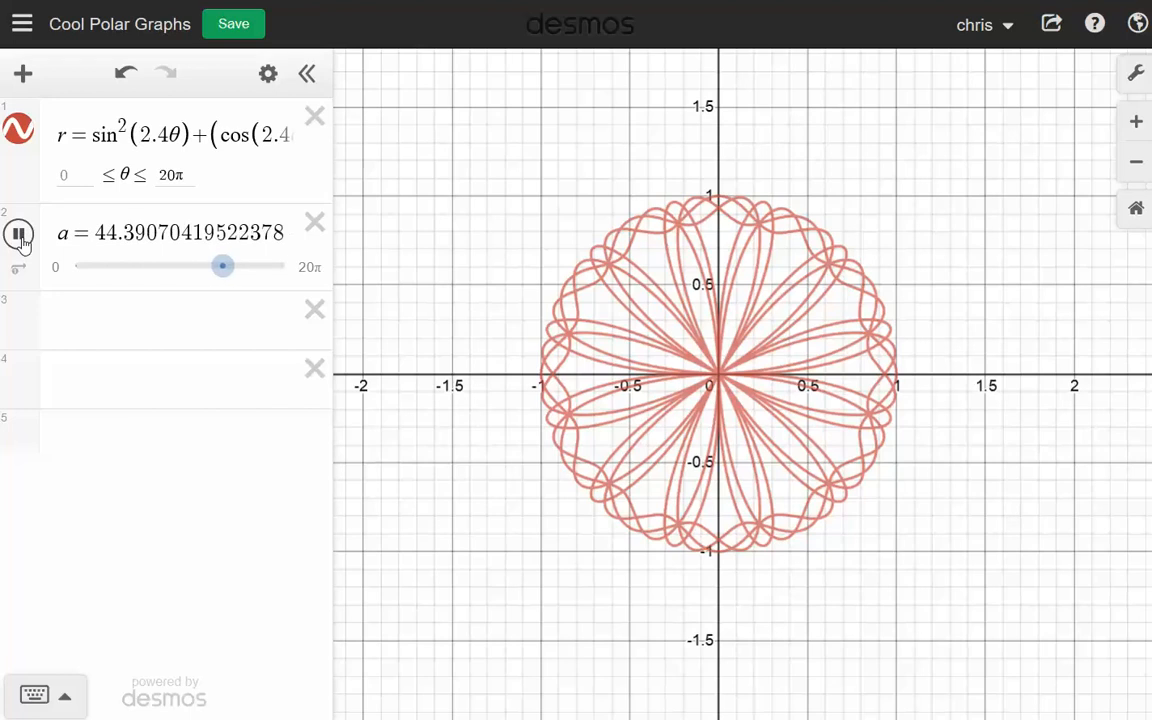
pyautogui.click(18, 233)
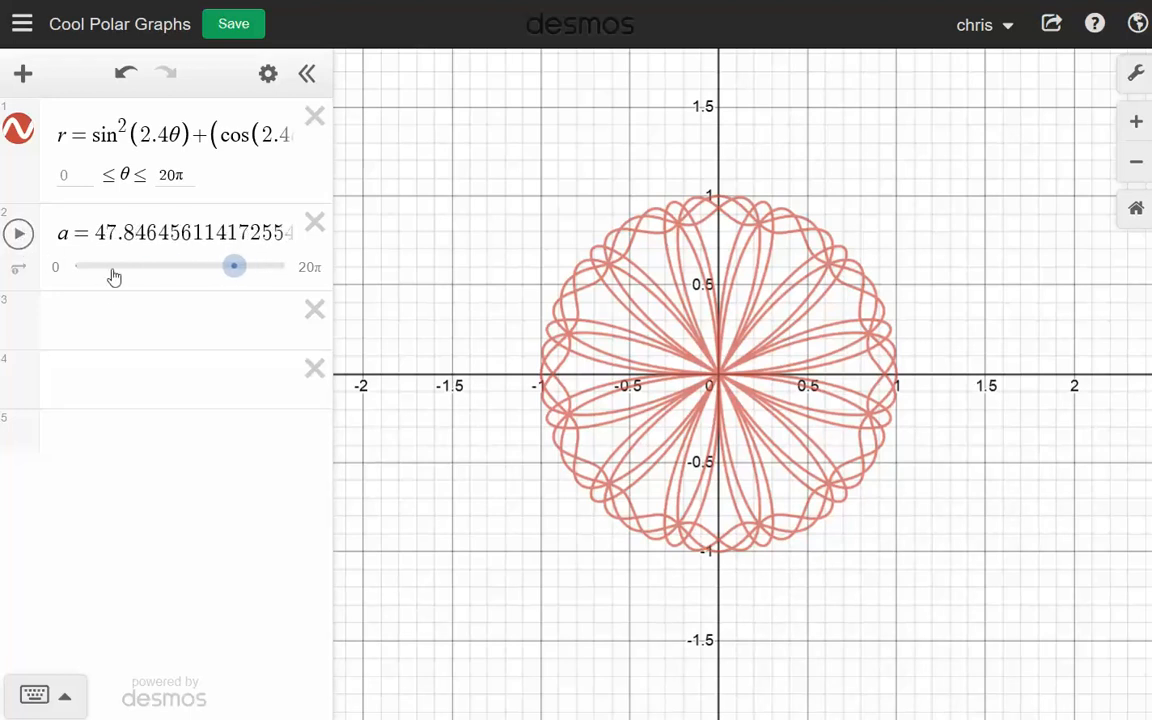